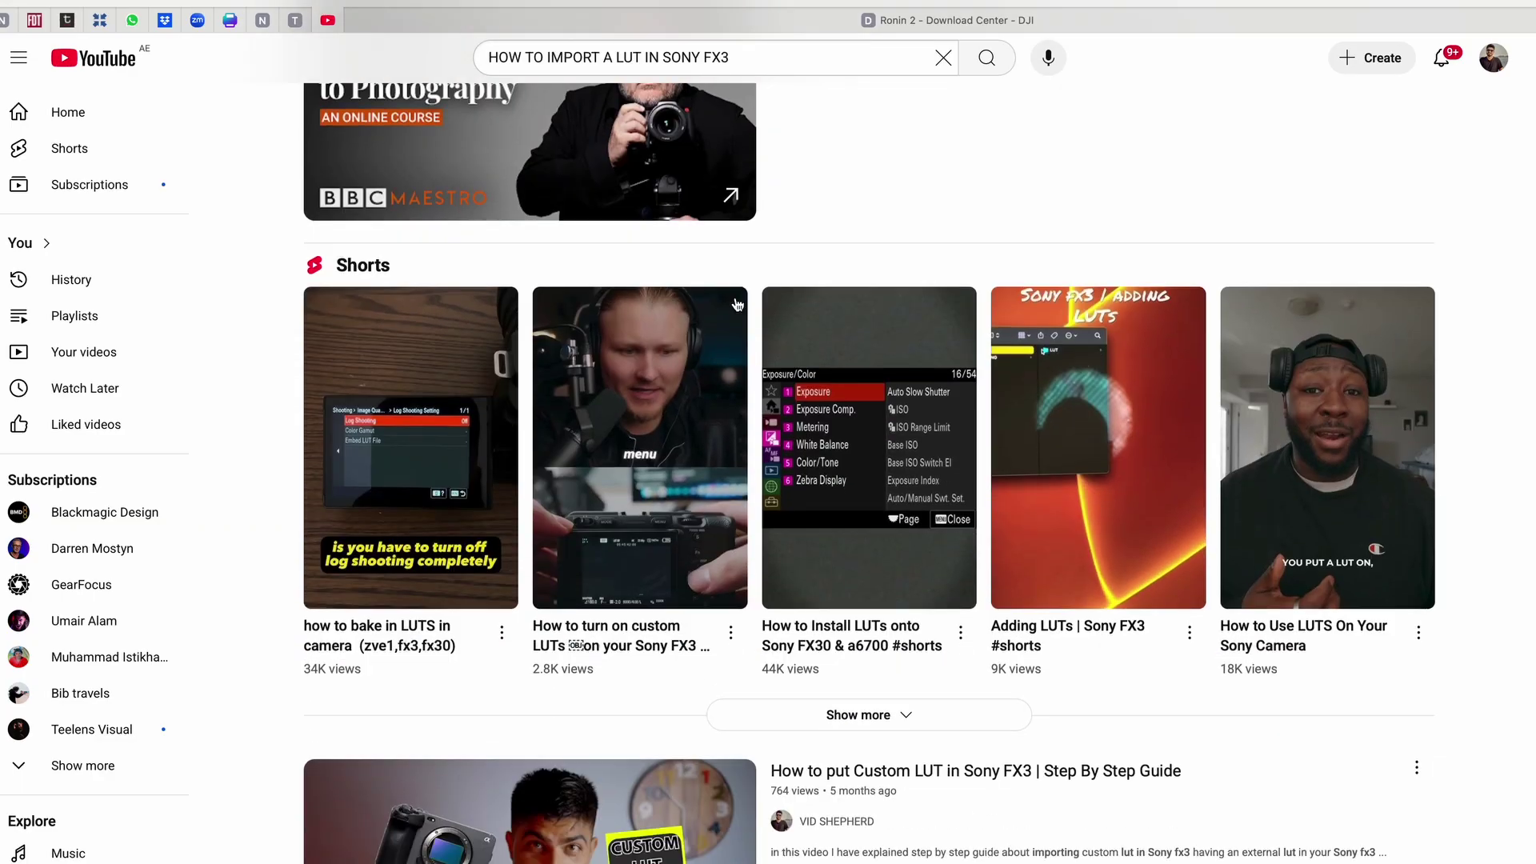
pyautogui.scroll(-5, 736, 304)
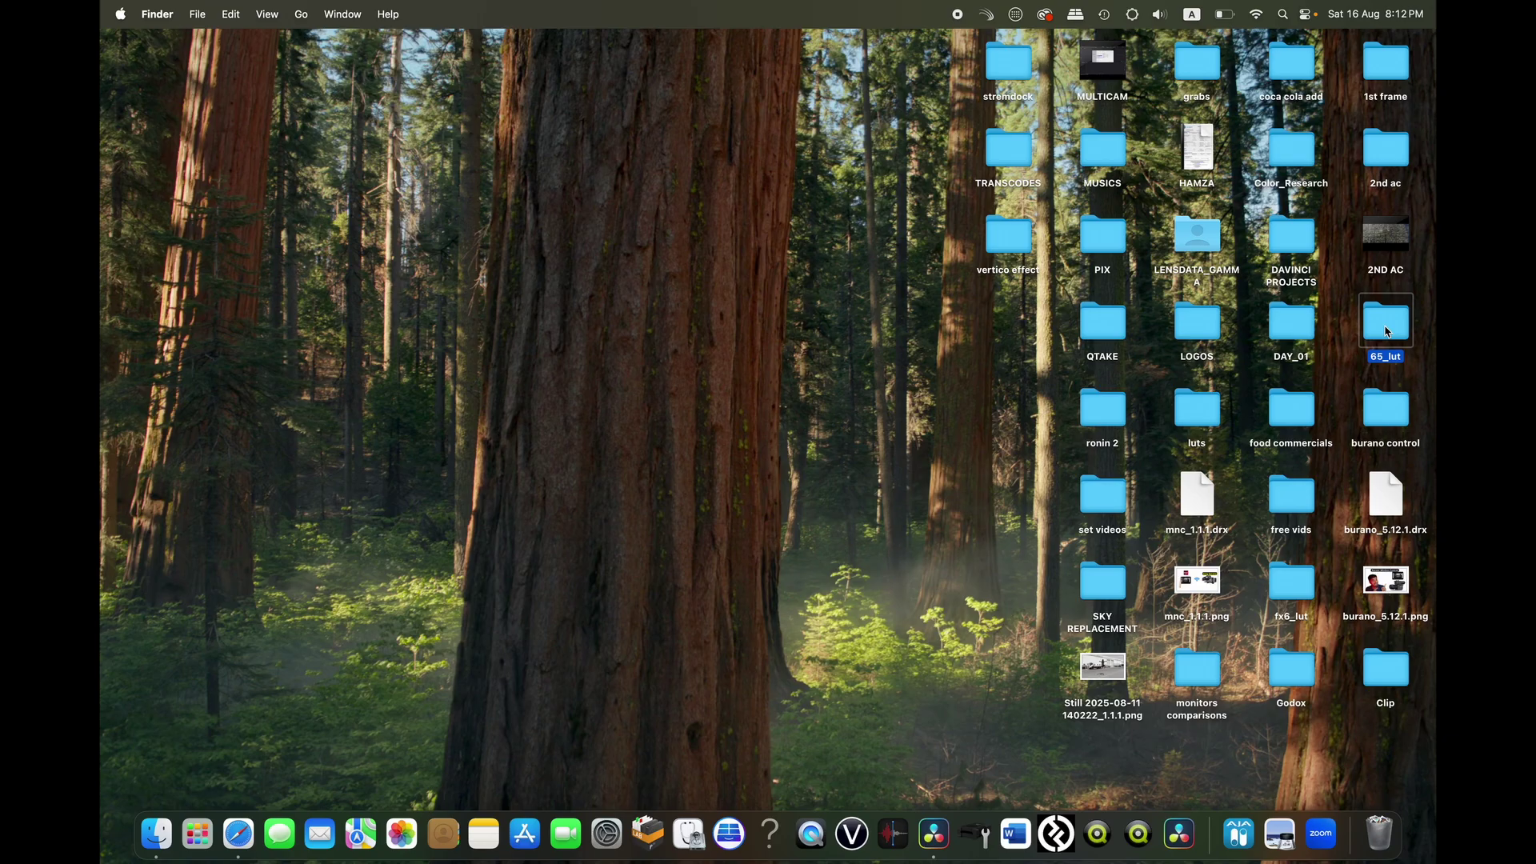
# - Open the 65_lut folder and inspect the 65-point MLL_Landscape_SLogLUT.cube file
pyautogui.doubleClick(1387, 331)
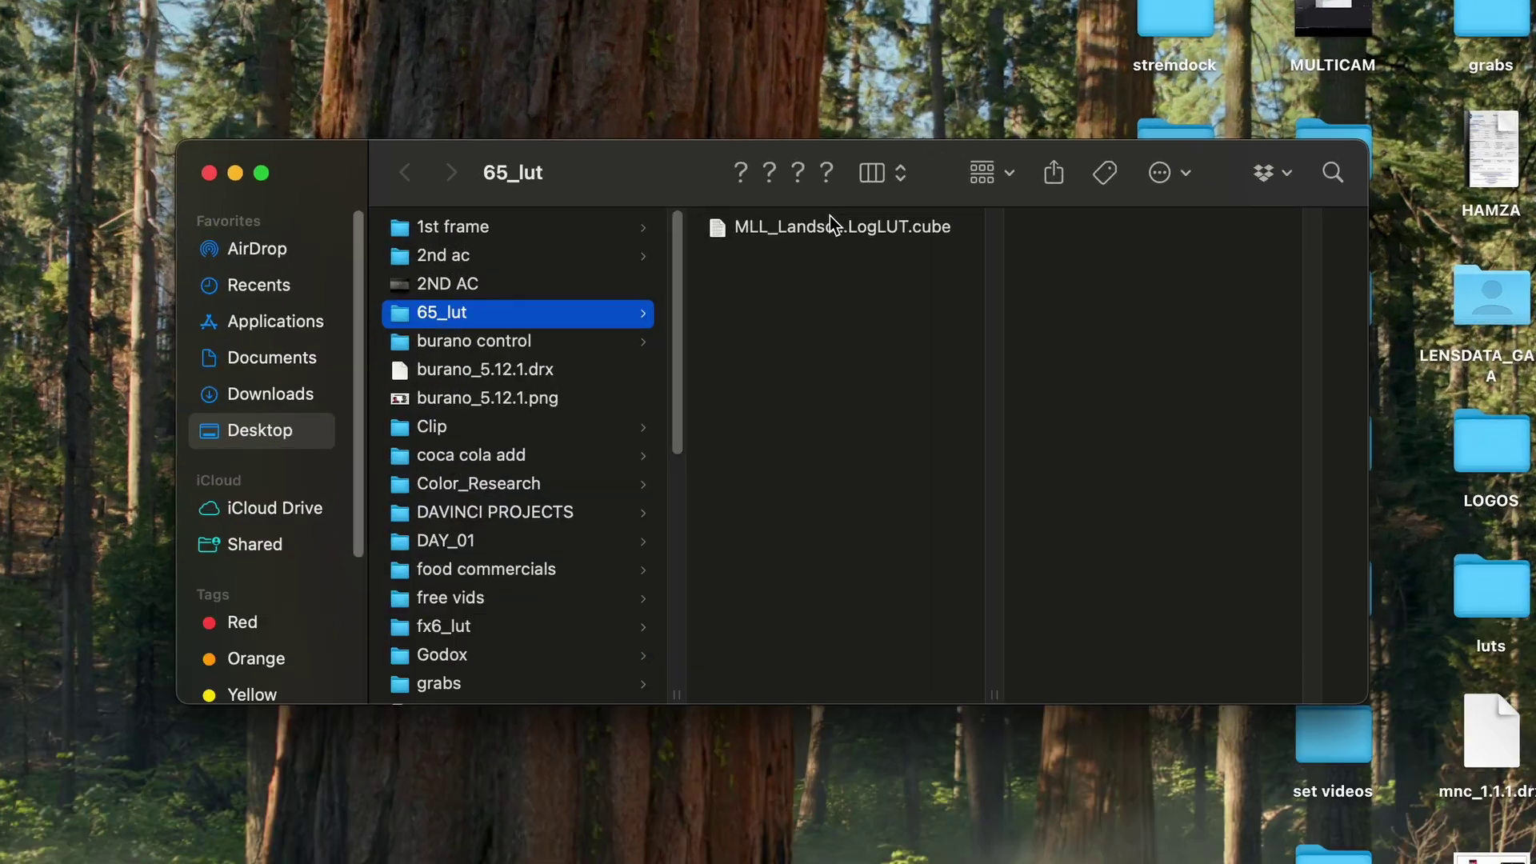
pyautogui.click(800, 198)
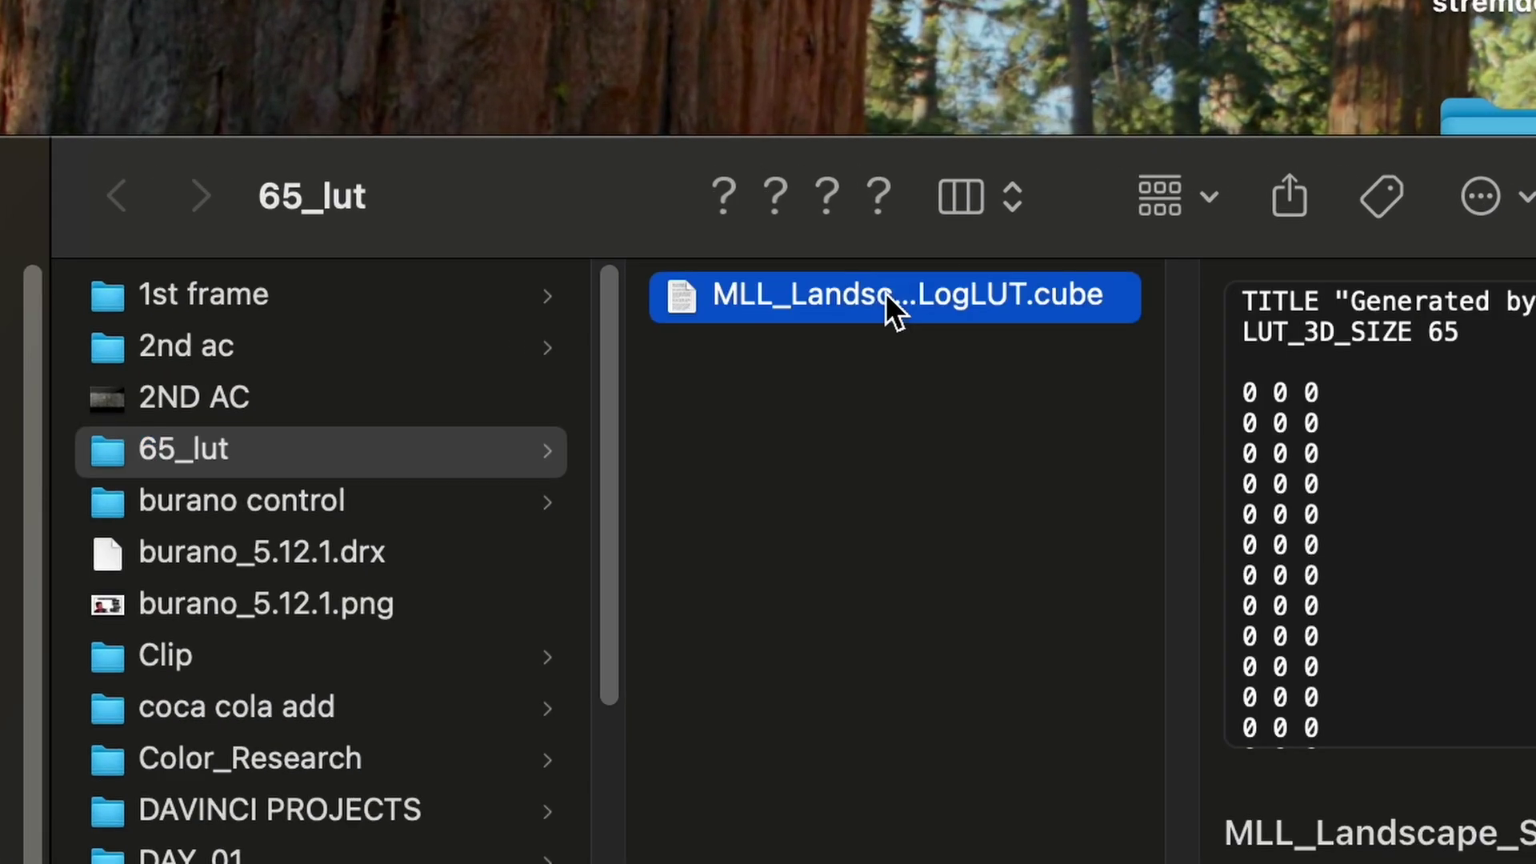
pyautogui.click(885, 293)
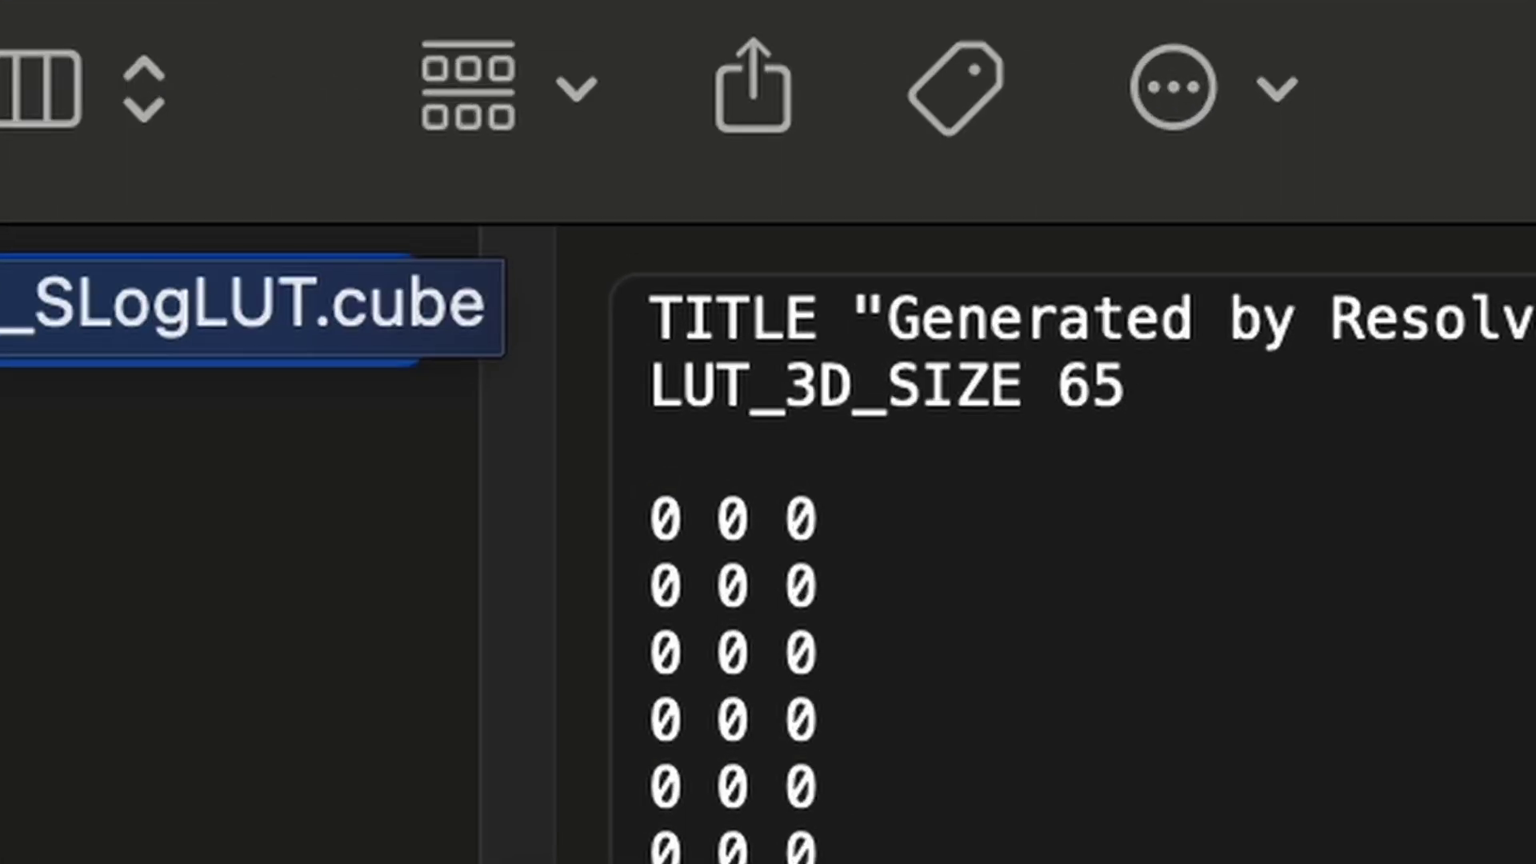
pyautogui.press('Return')
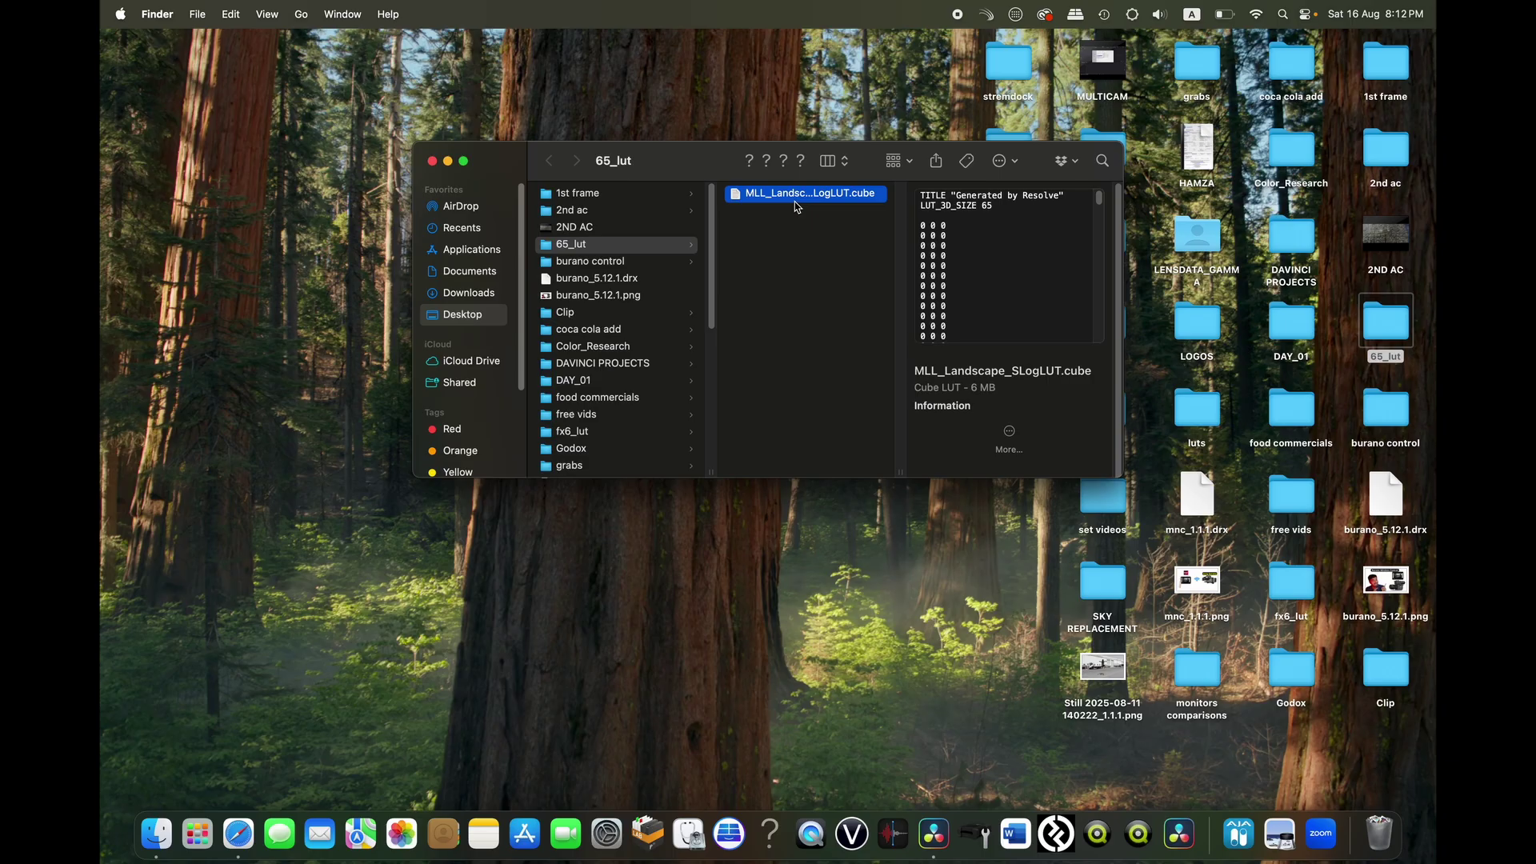
# - Copy MLL_Landscape_SLogLUT.cube and bring DaVinci Resolve back to the front
pyautogui.rightClick(799, 195)
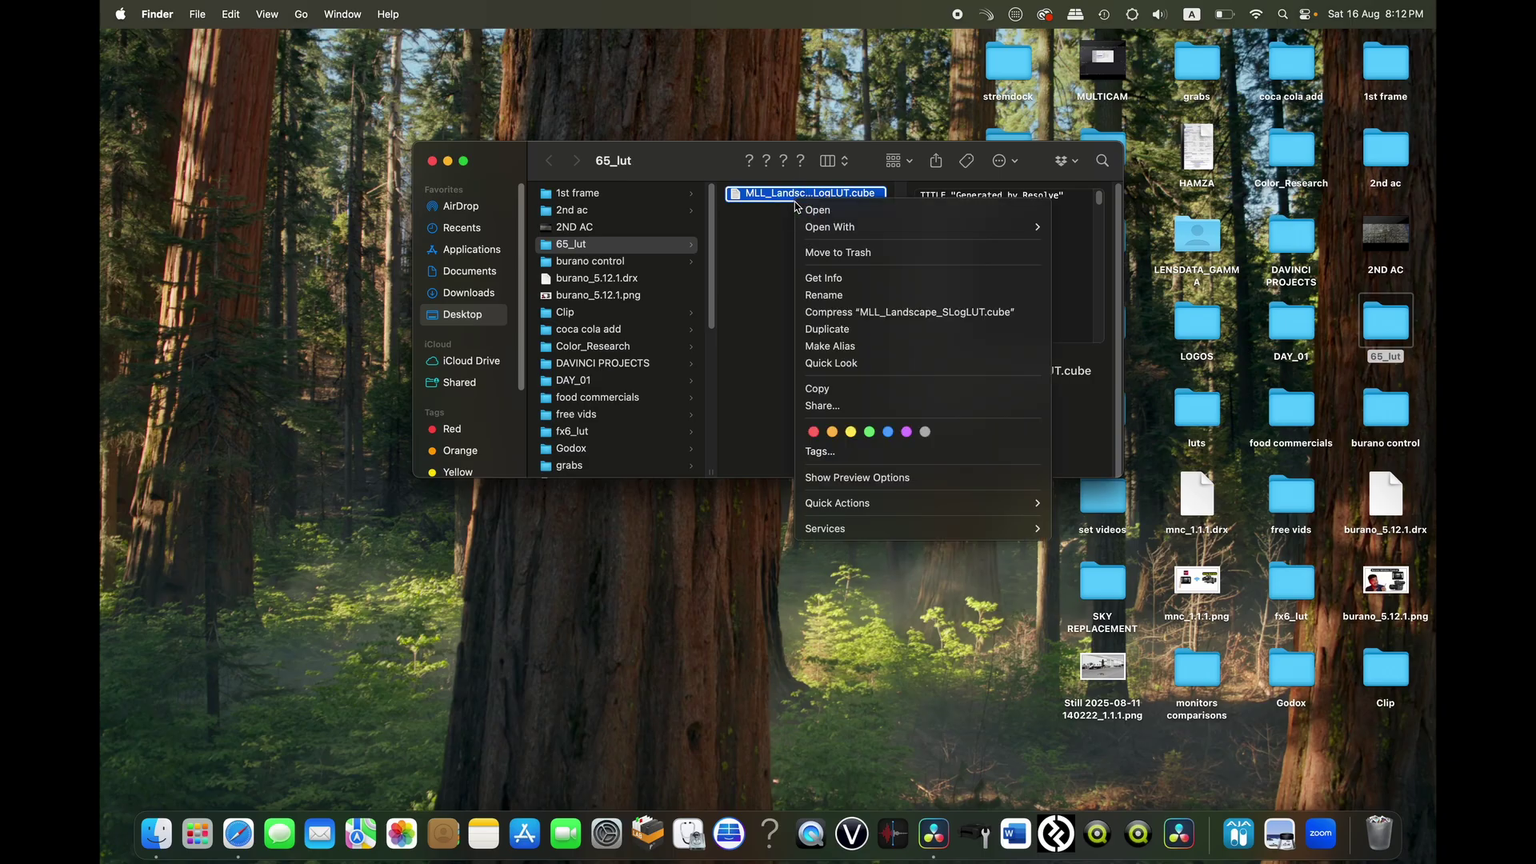
pyautogui.click(812, 389)
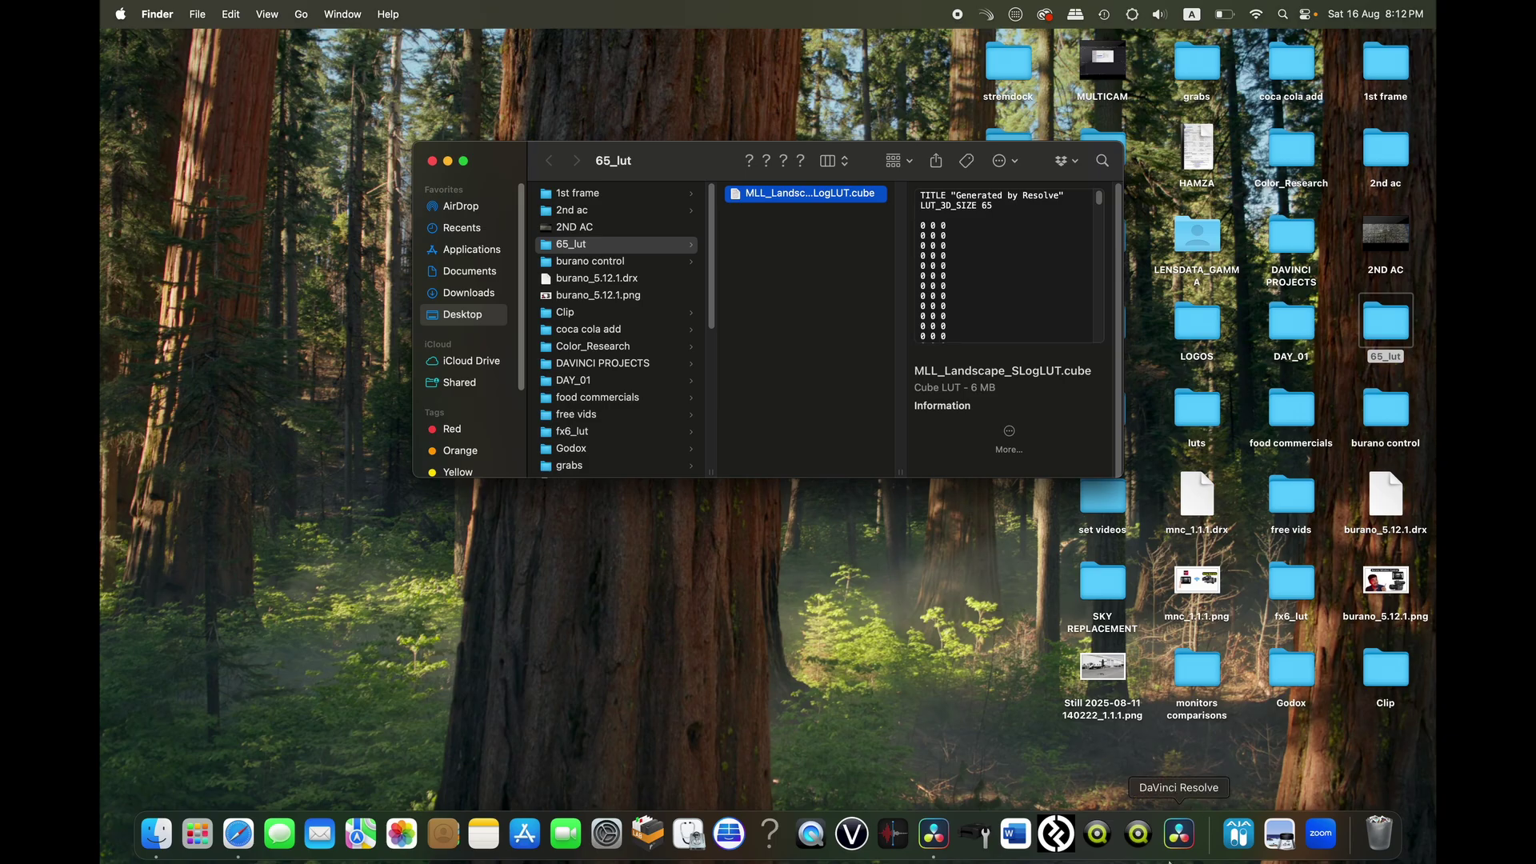
pyautogui.click(930, 835)
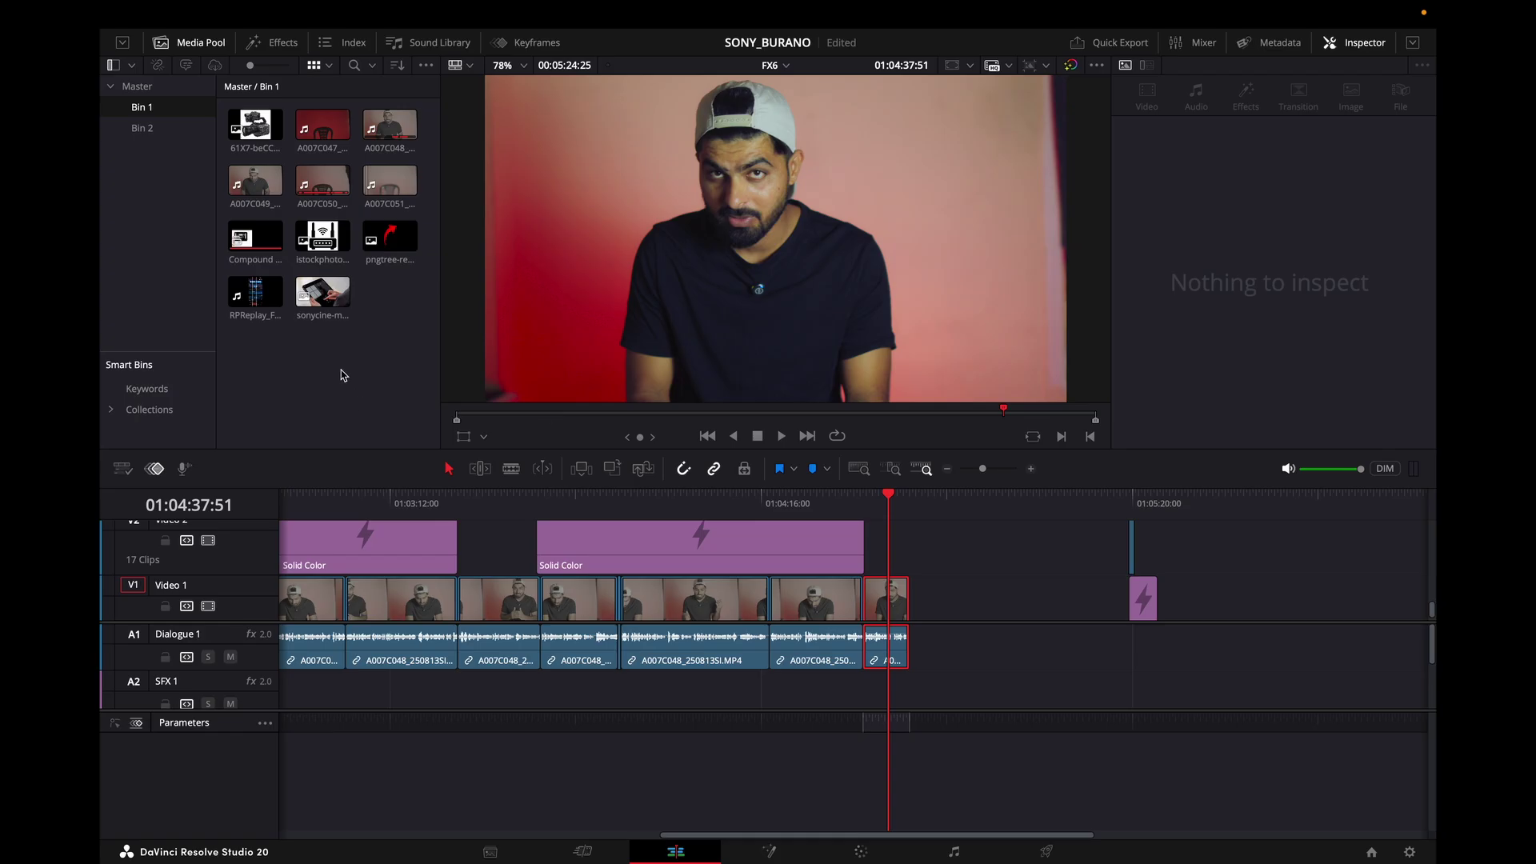
# - Create a new timeline named 'lut'
pyautogui.press('super+n')
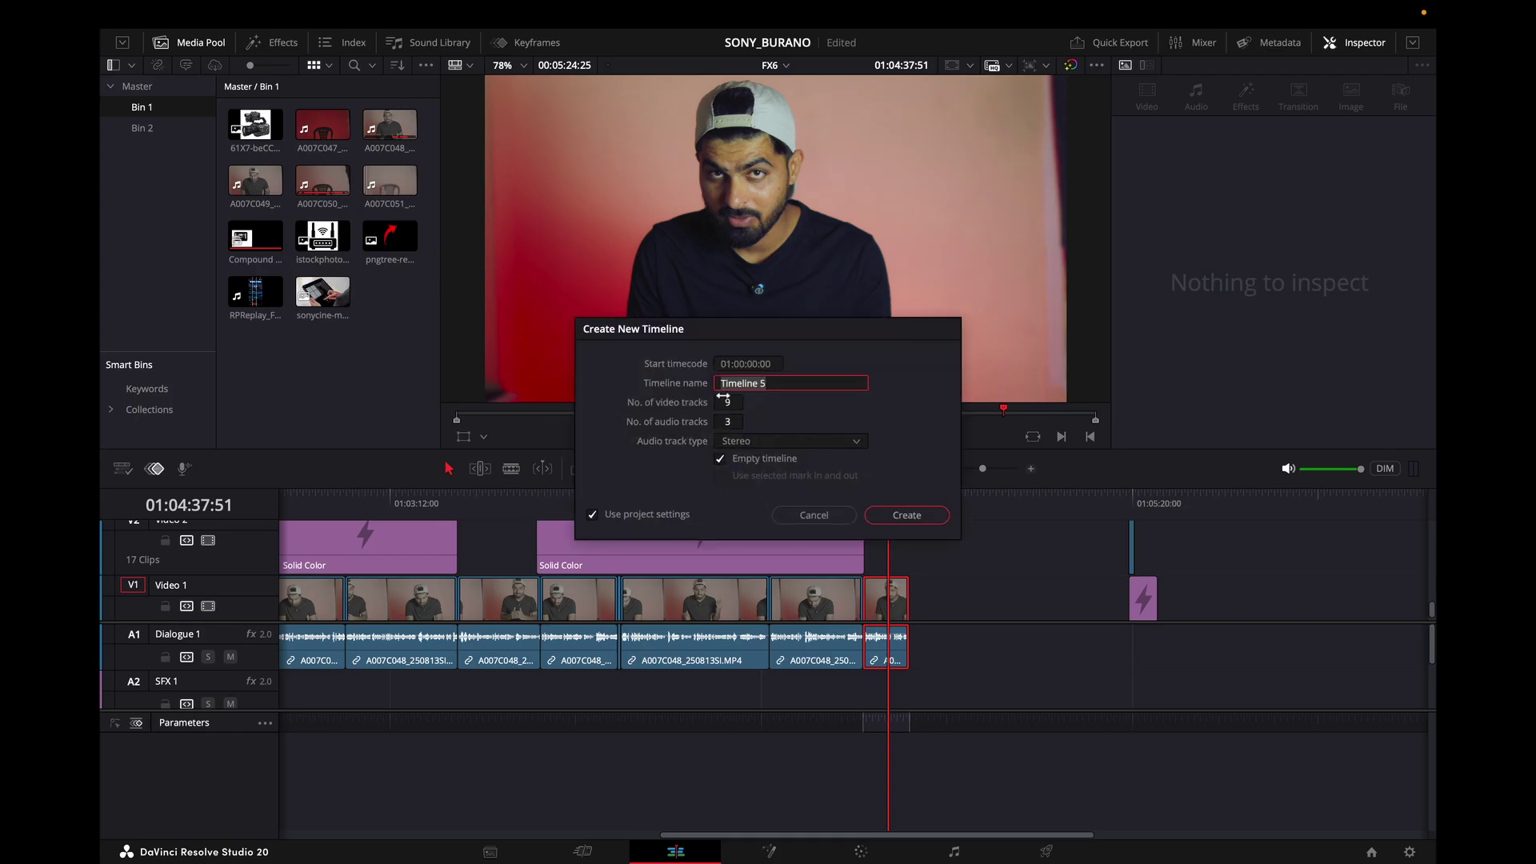
pyautogui.press('BackSpace')
pyautogui.press('Return')
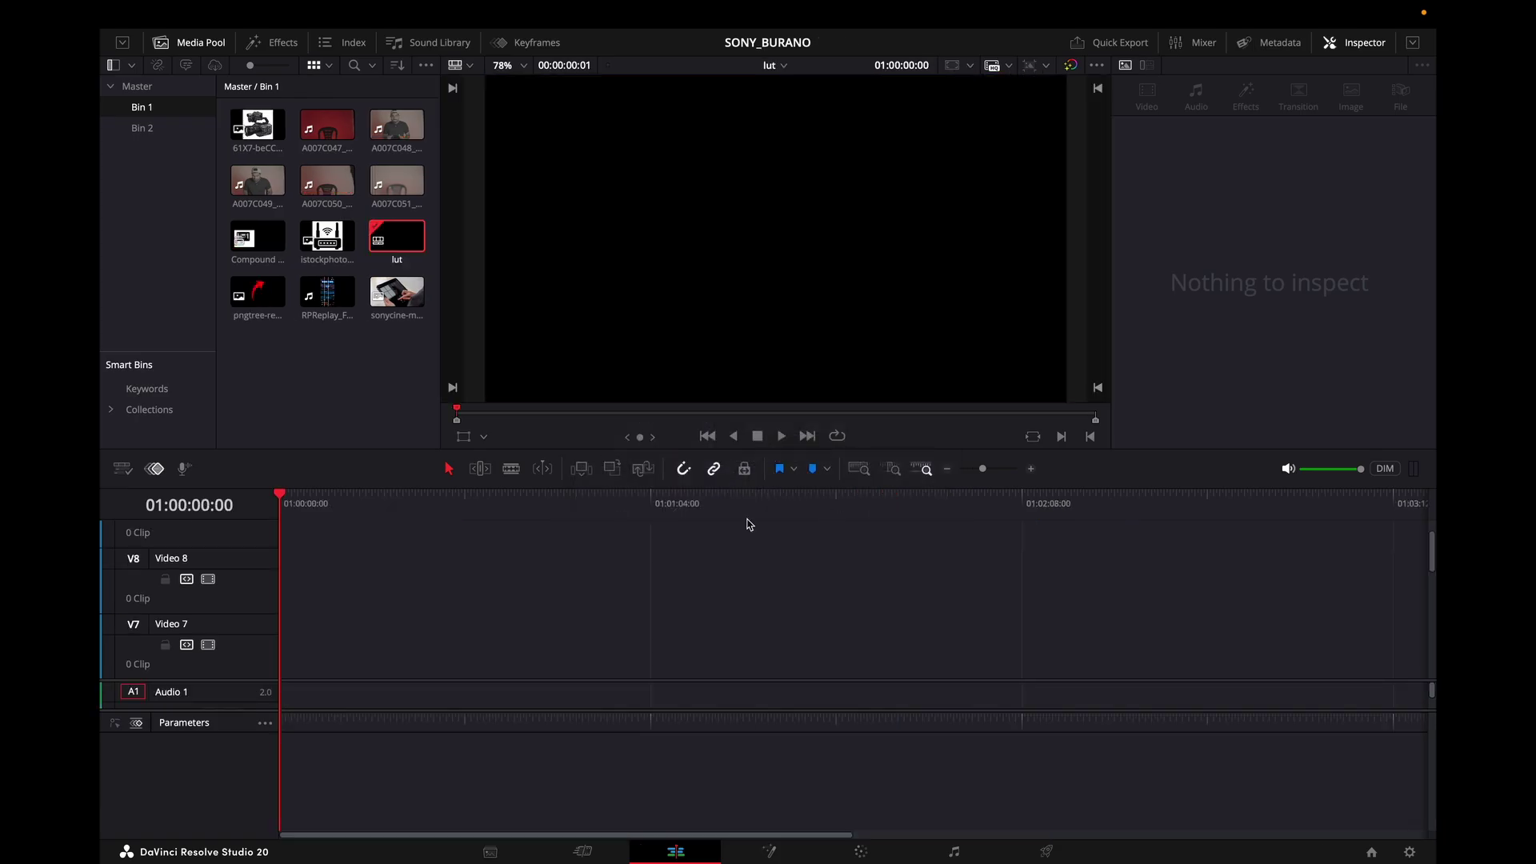
# - Place clip A007C049_250813CA.MP4 on the lut timeline and move to the Color page
pyautogui.click(258, 184)
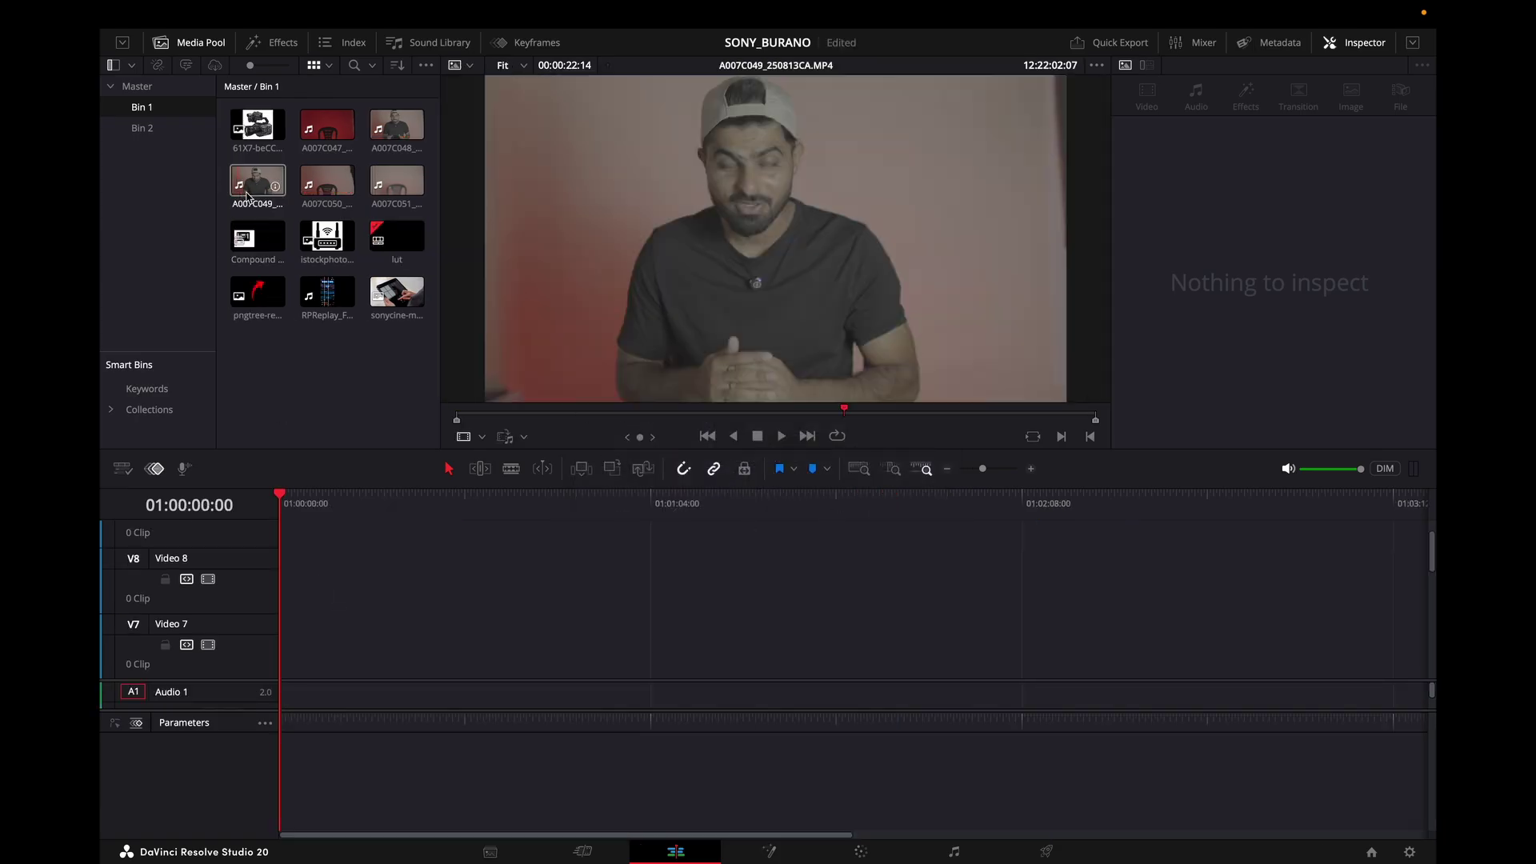
pyautogui.moveTo(258, 185); pyautogui.dragTo(360, 720)
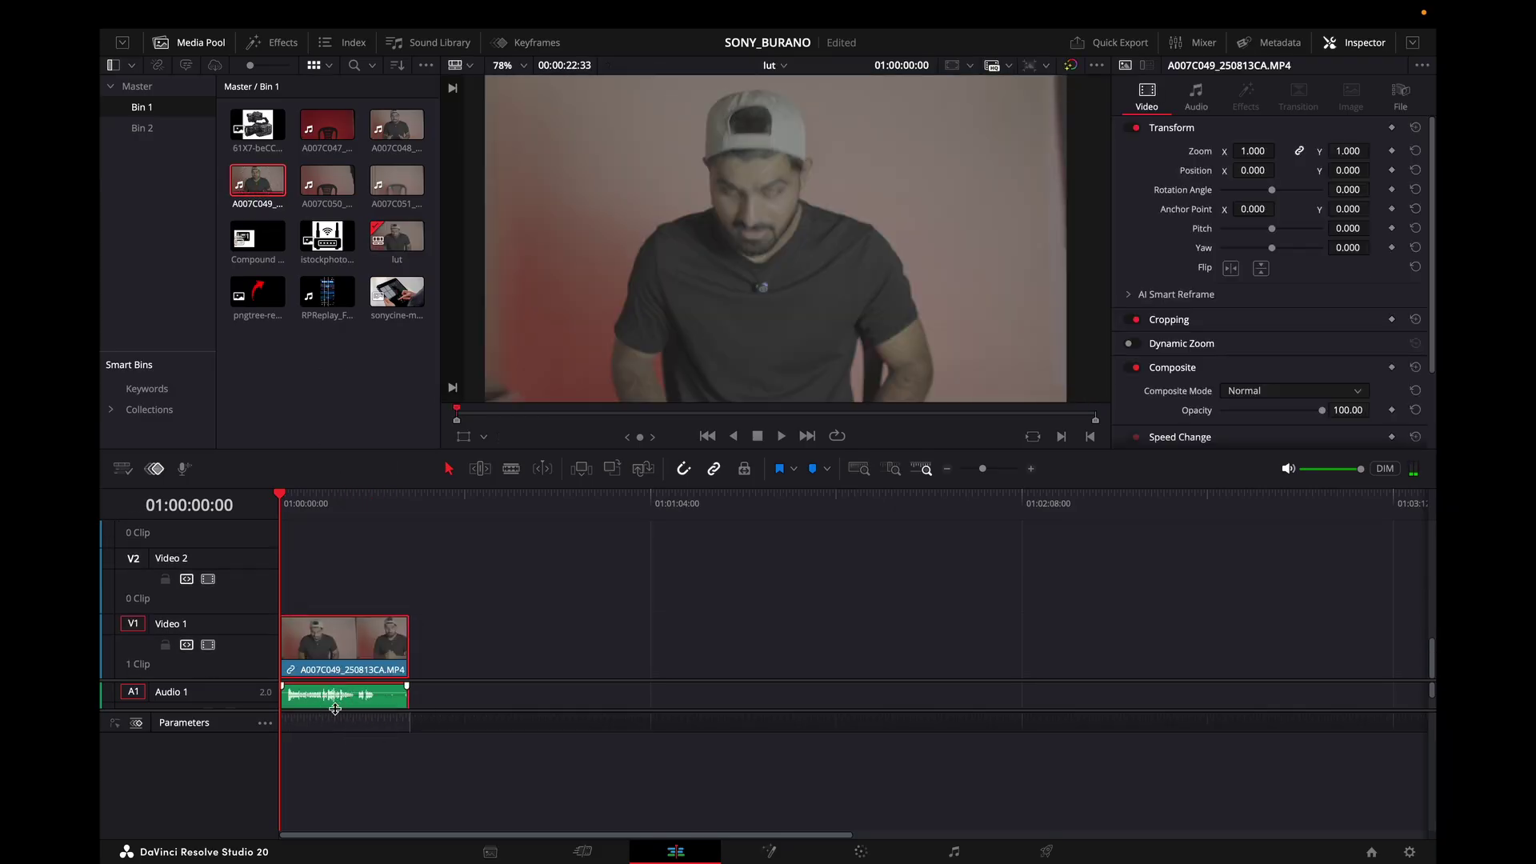
pyautogui.click(860, 854)
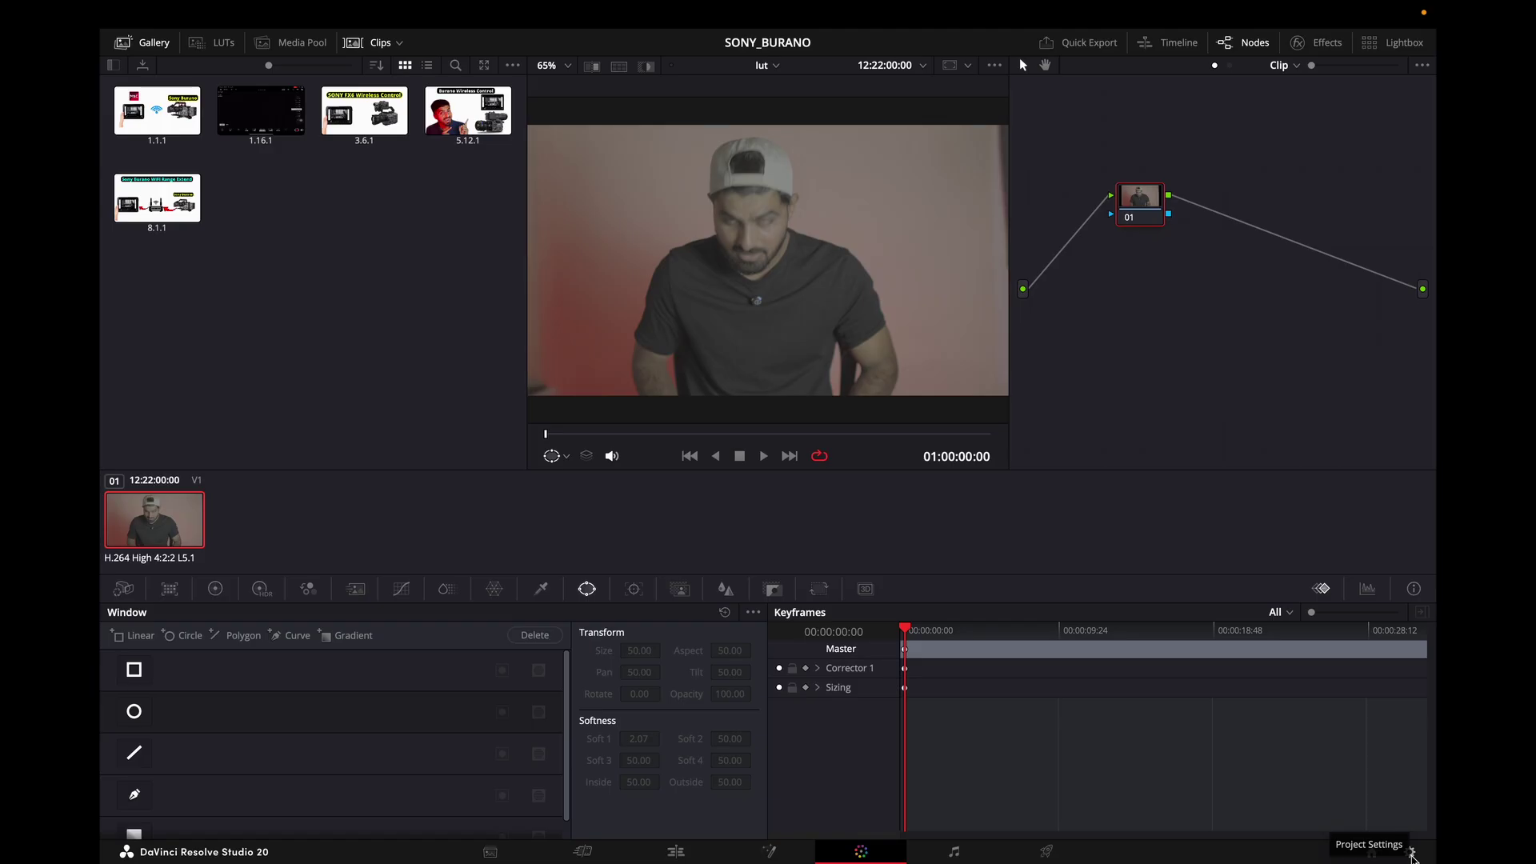
# - Open Resolve's installed-LUT folder from the Color Management Lookup Tables settings
pyautogui.click(1369, 784)
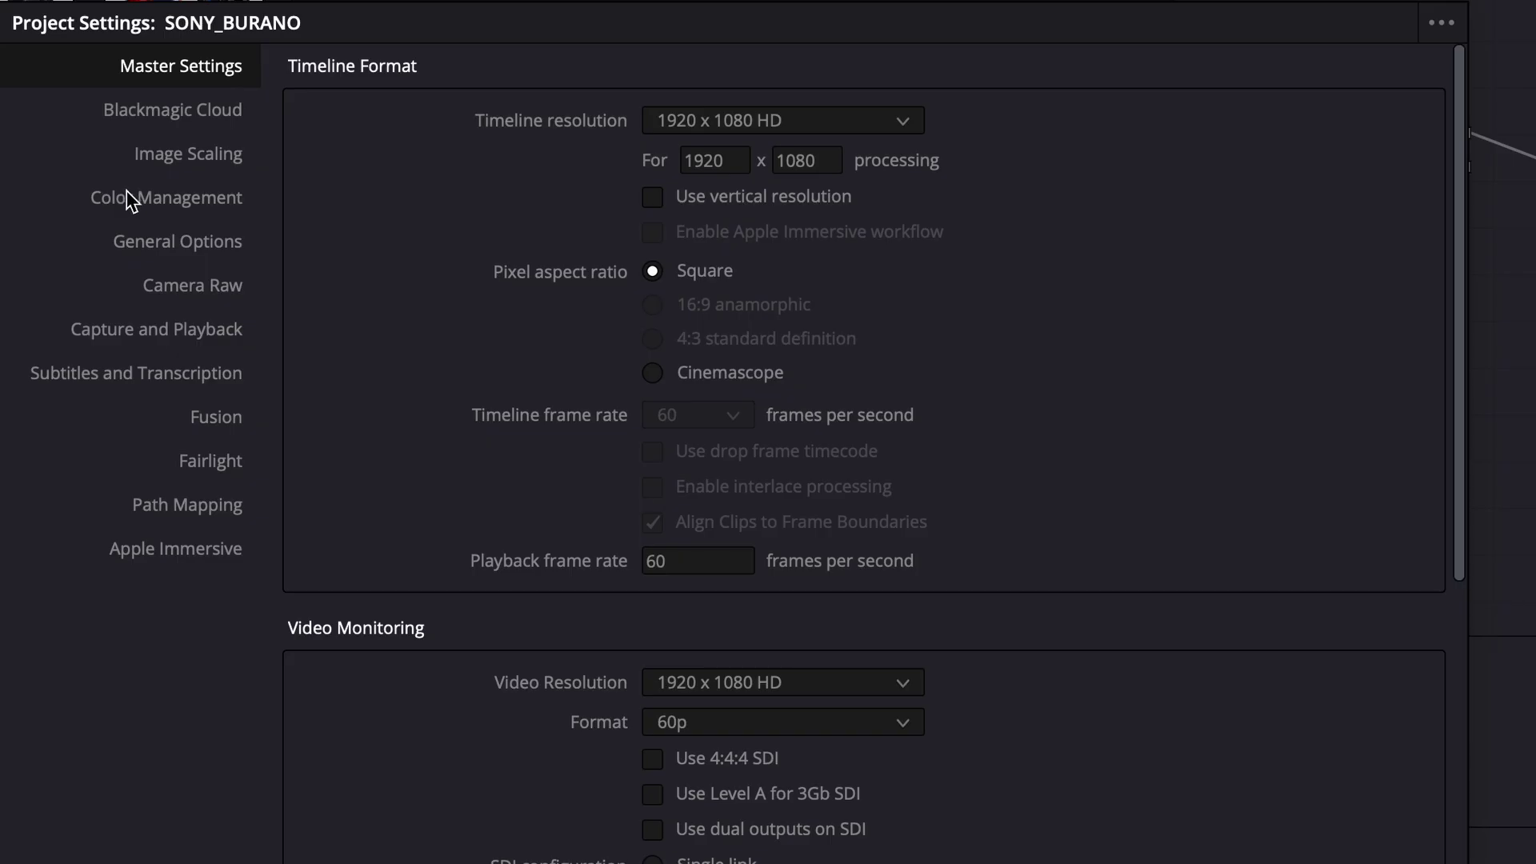
pyautogui.click(124, 198)
pyautogui.scroll(-5, 627, 712)
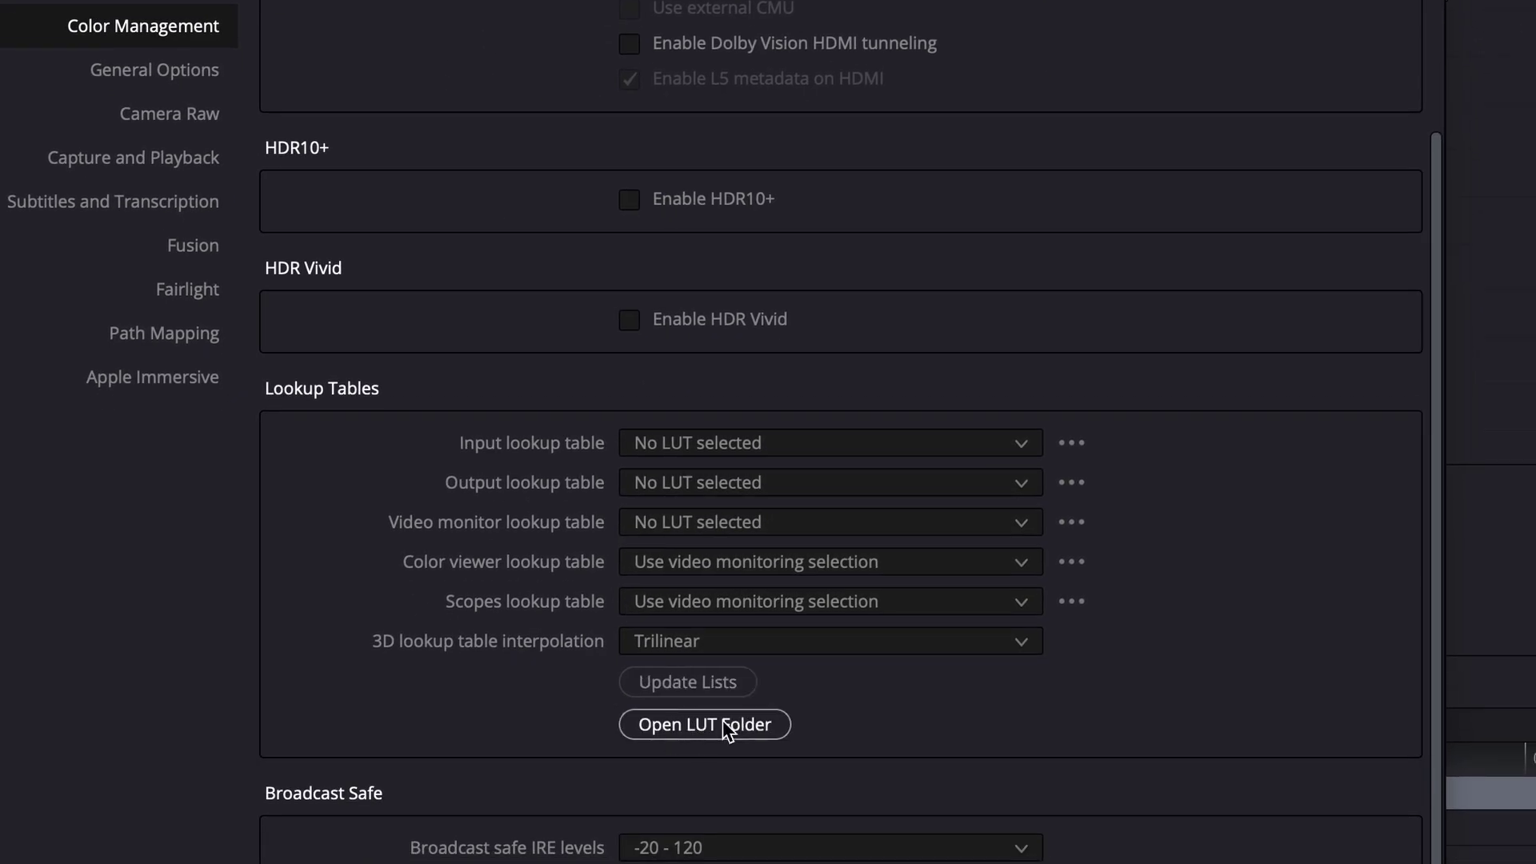
pyautogui.click(724, 726)
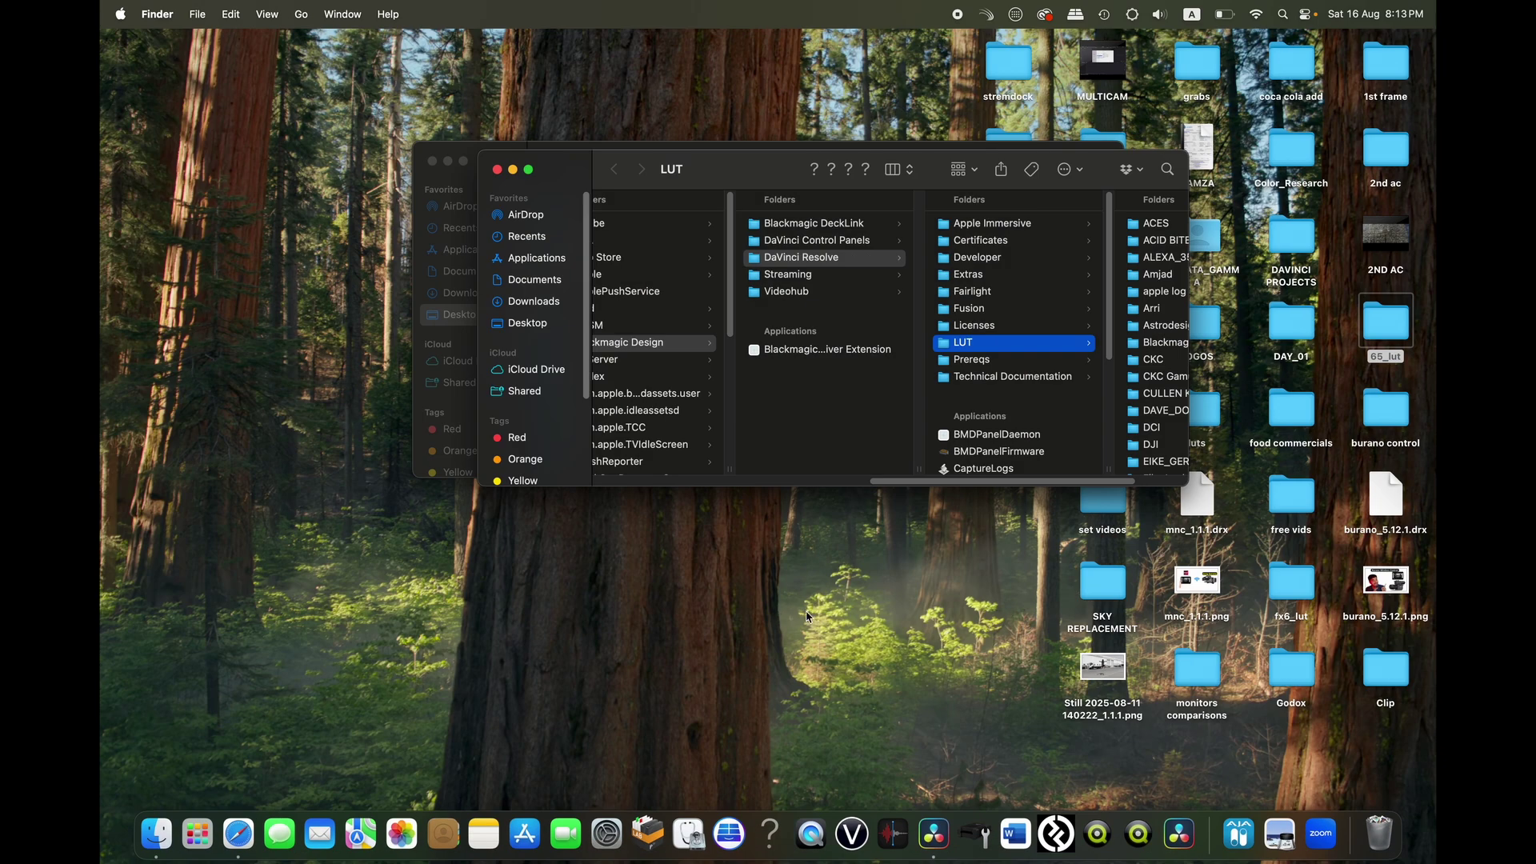
# - Create a new folder named TEST inside Resolve's LUT folder
pyautogui.hscroll(3, 1093, 361)
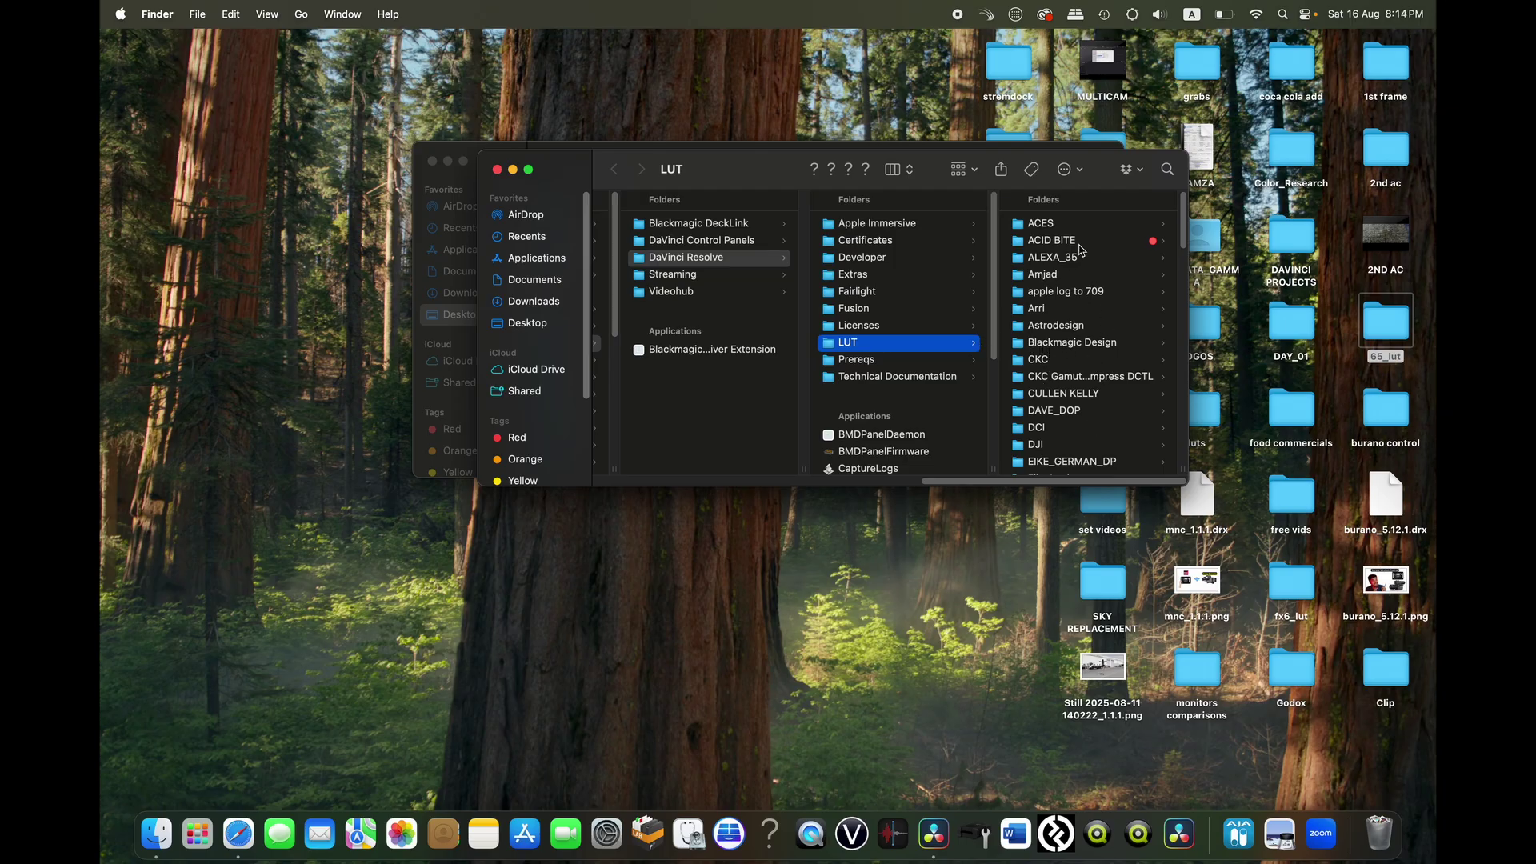
pyautogui.click(1071, 170)
pyautogui.click(1086, 202)
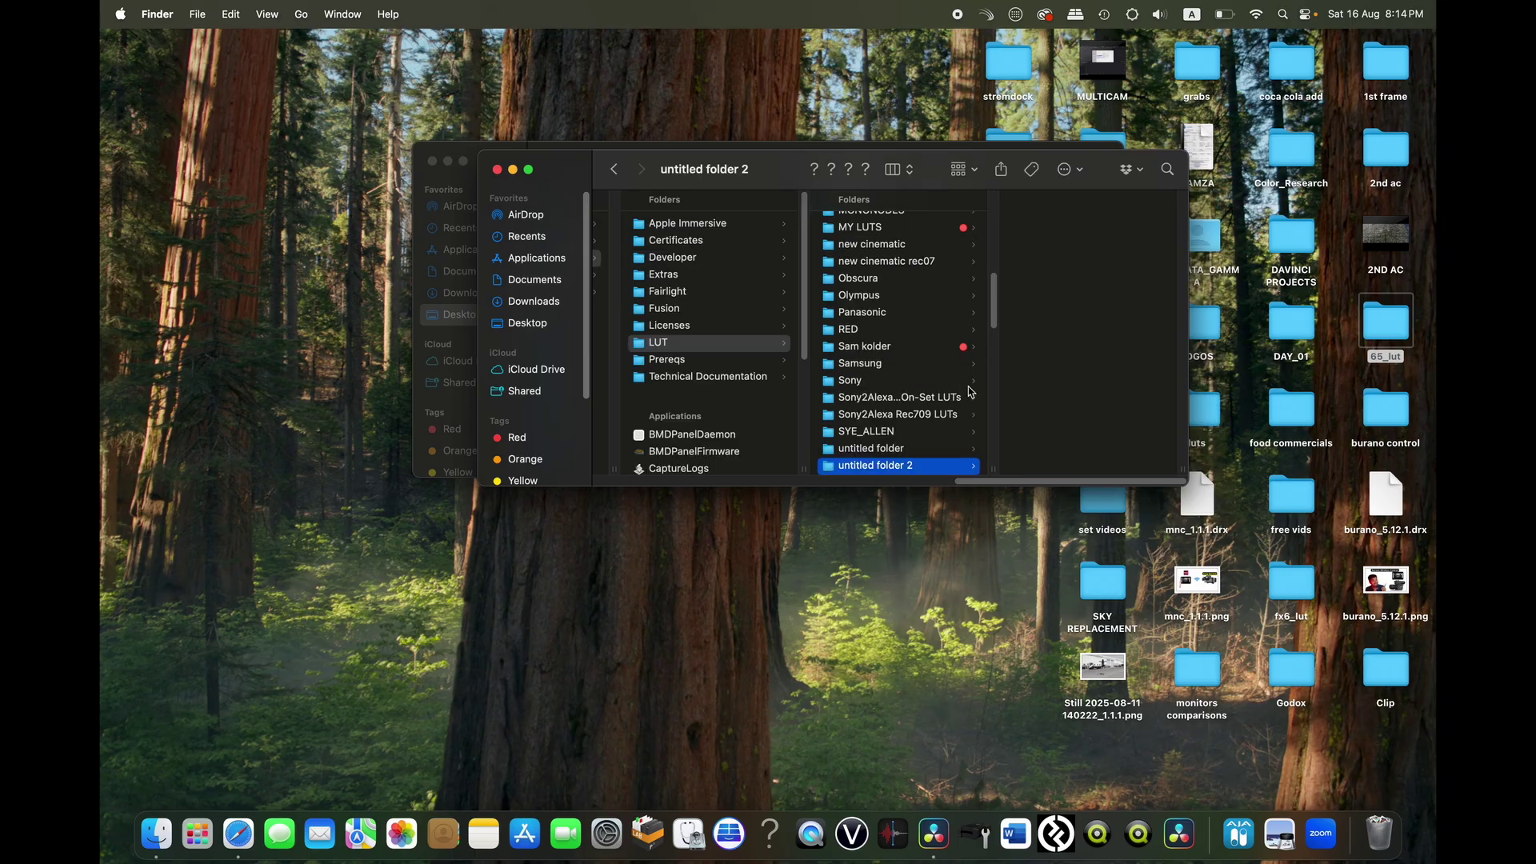
pyautogui.write('TEST')
pyautogui.press('Return')
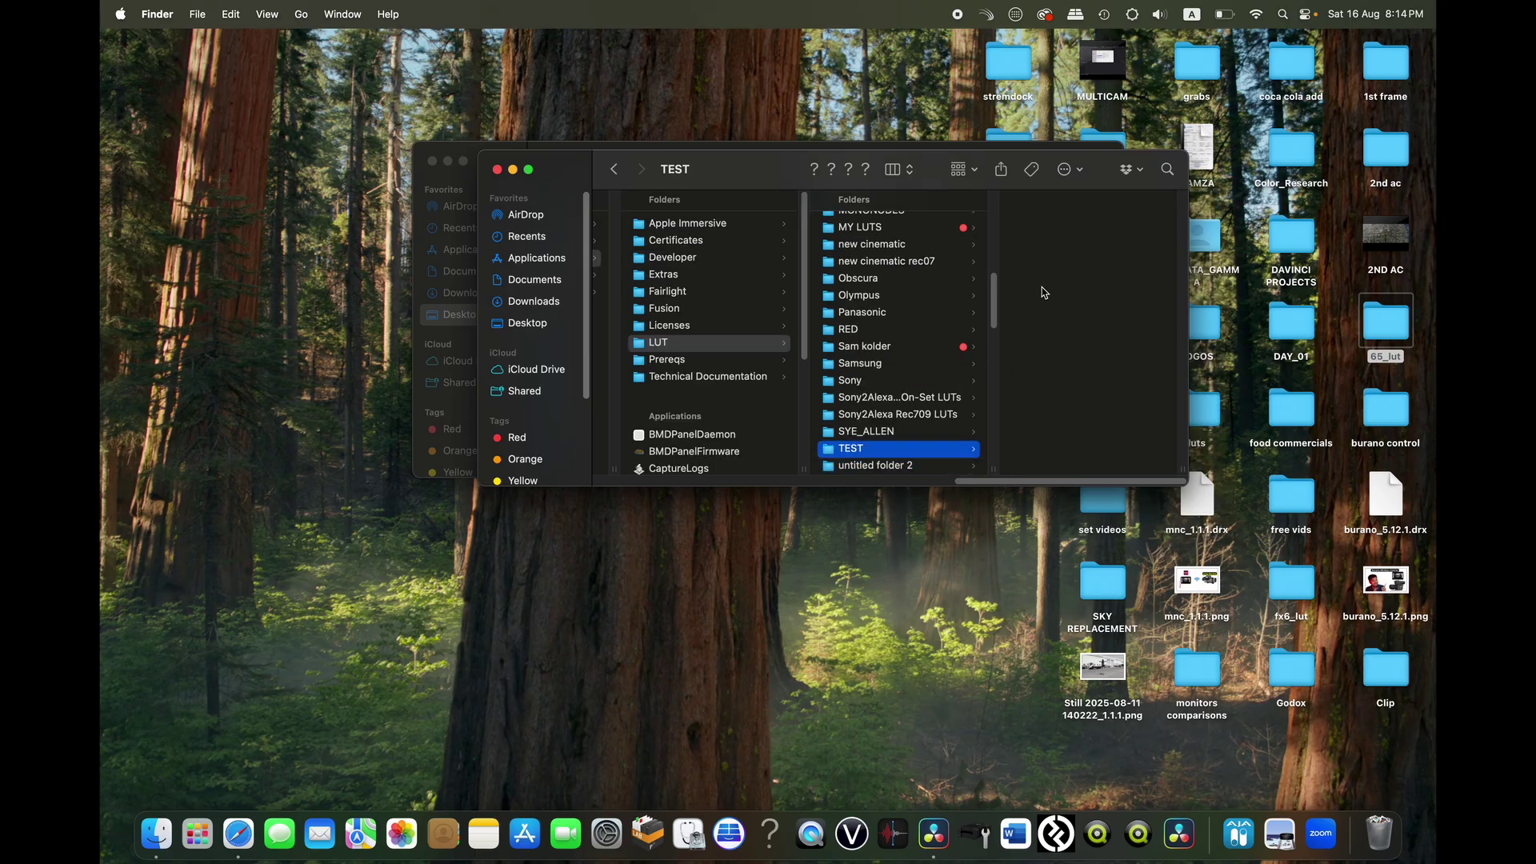
# - Paste MLL_Landscape_SLogLUT.cube into TEST and close the Finder window
pyautogui.rightClick(1063, 242)
pyautogui.click(1074, 276)
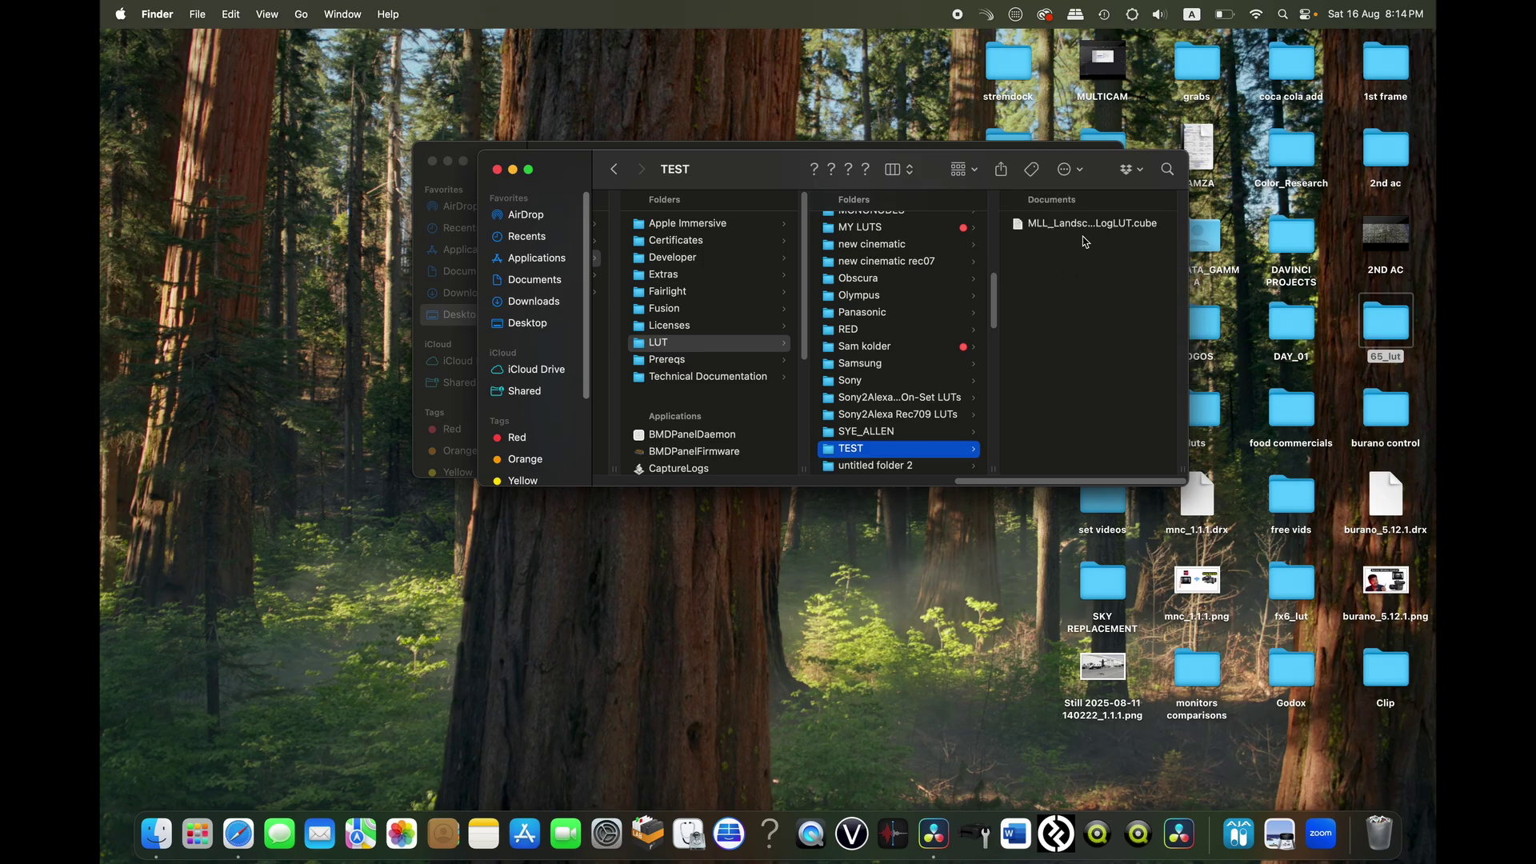
pyautogui.click(496, 168)
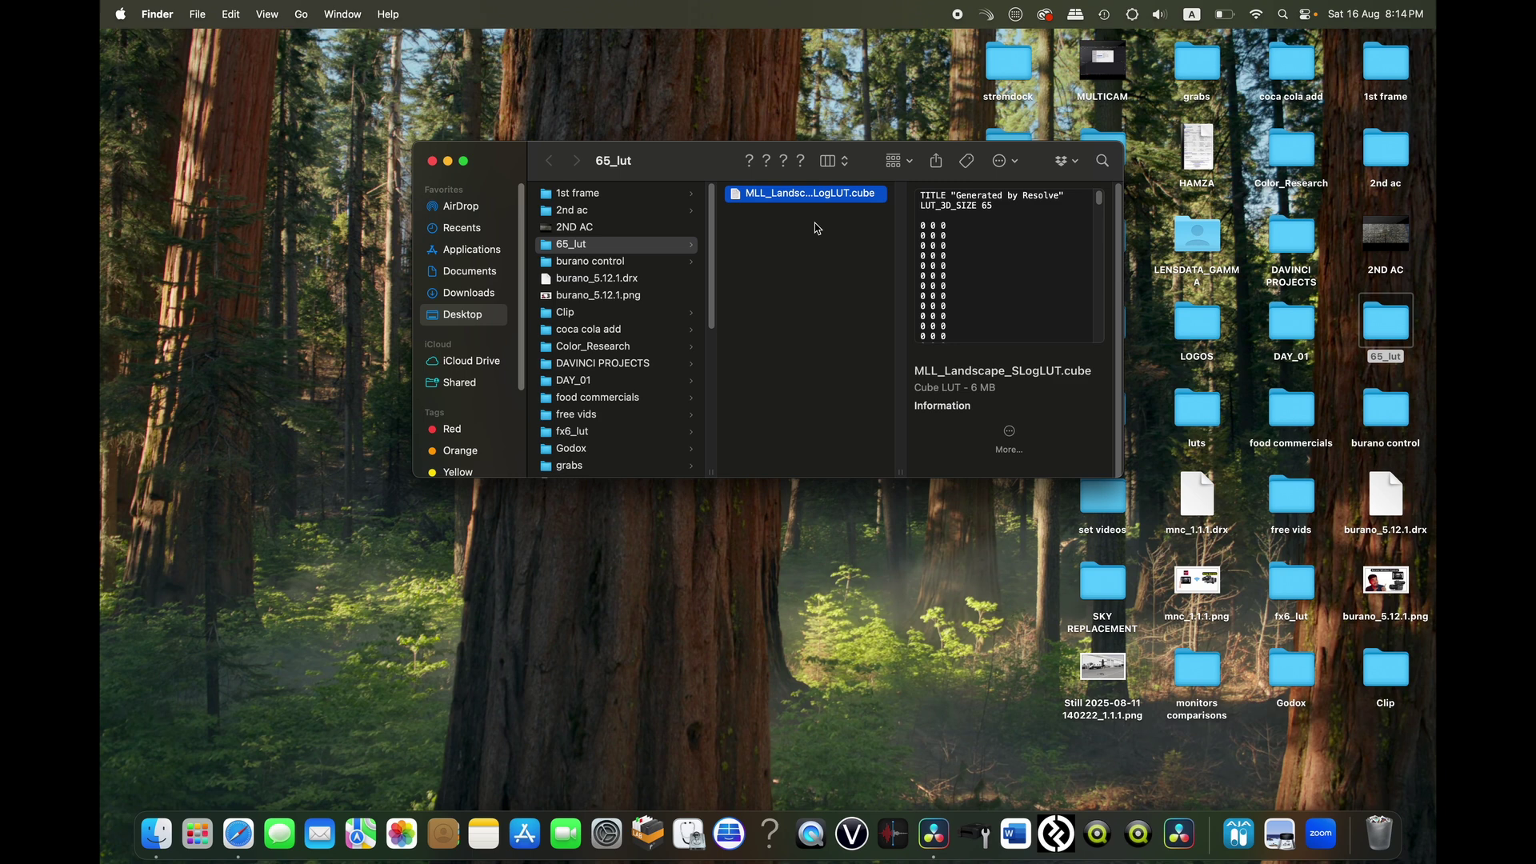
pyautogui.hotkey('ctrl', 'Right')
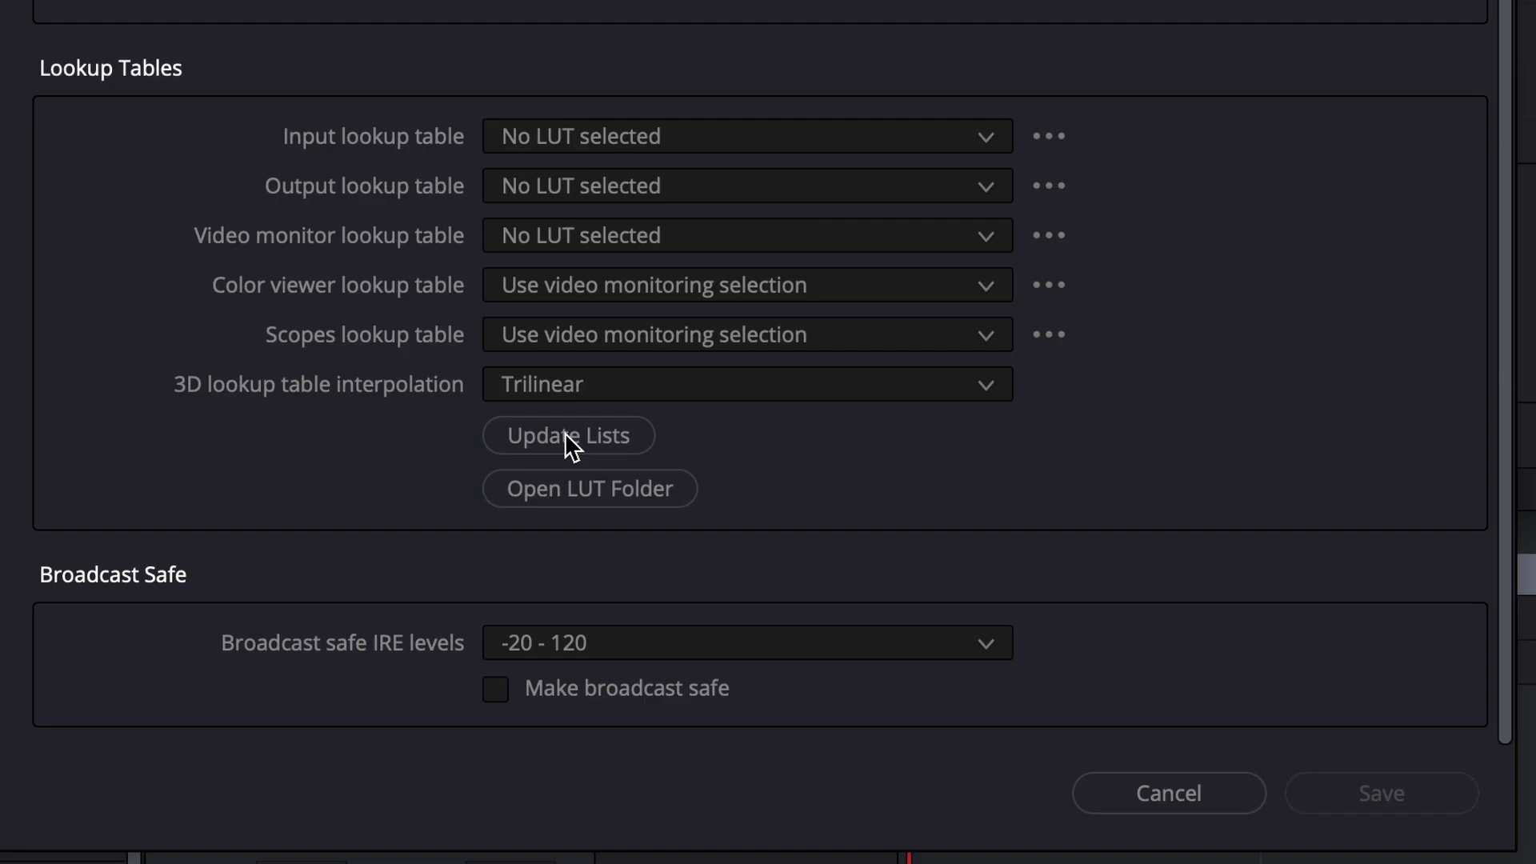
# - Refresh the LUT lists and apply TEST's MLL_Landscape_SLogLUT to node 01
pyautogui.click(564, 434)
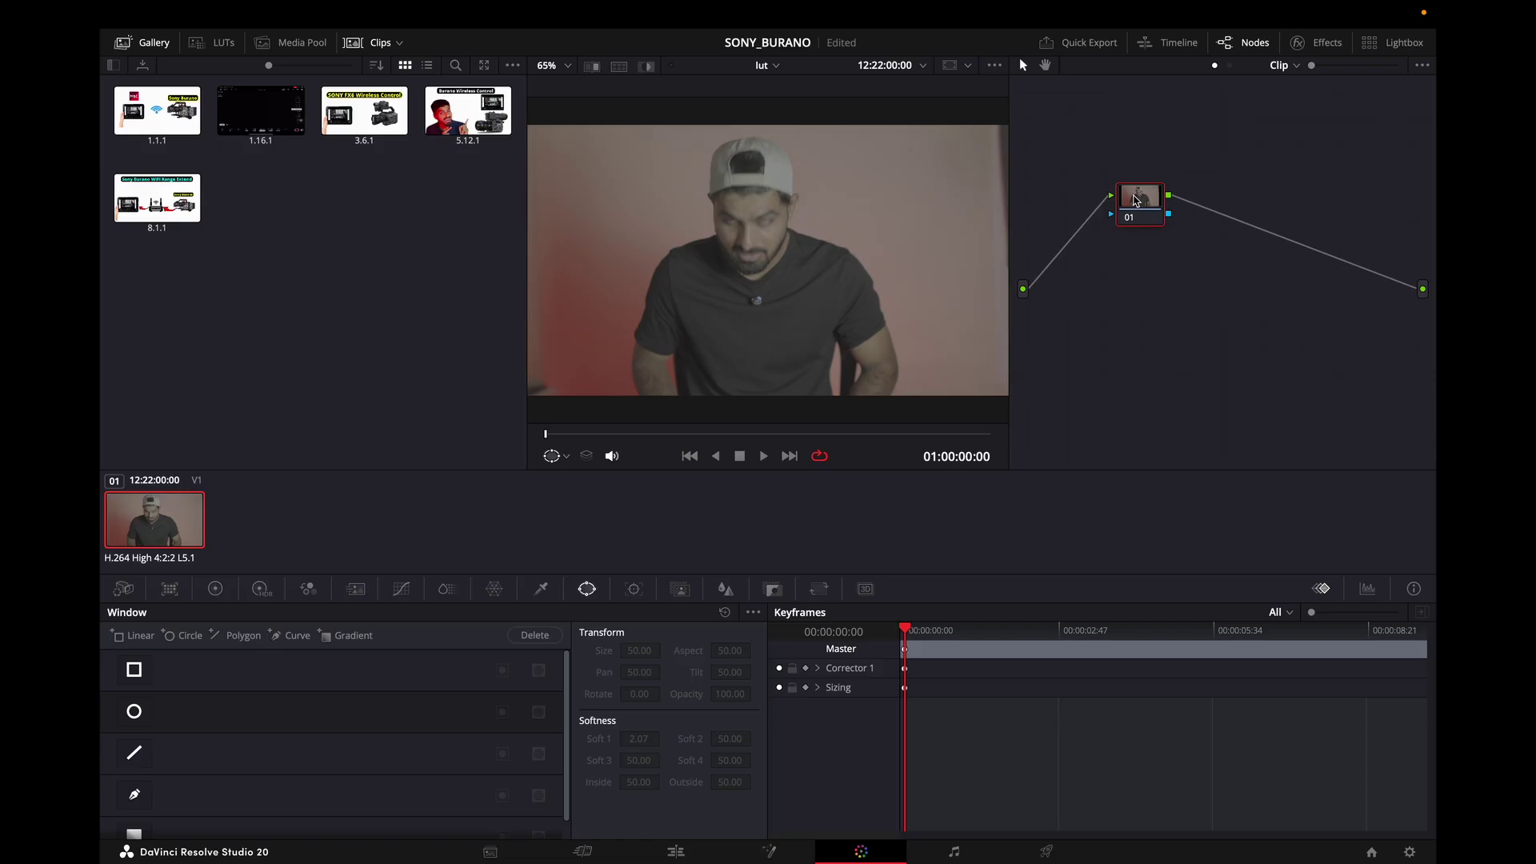
pyautogui.rightClick(1136, 200)
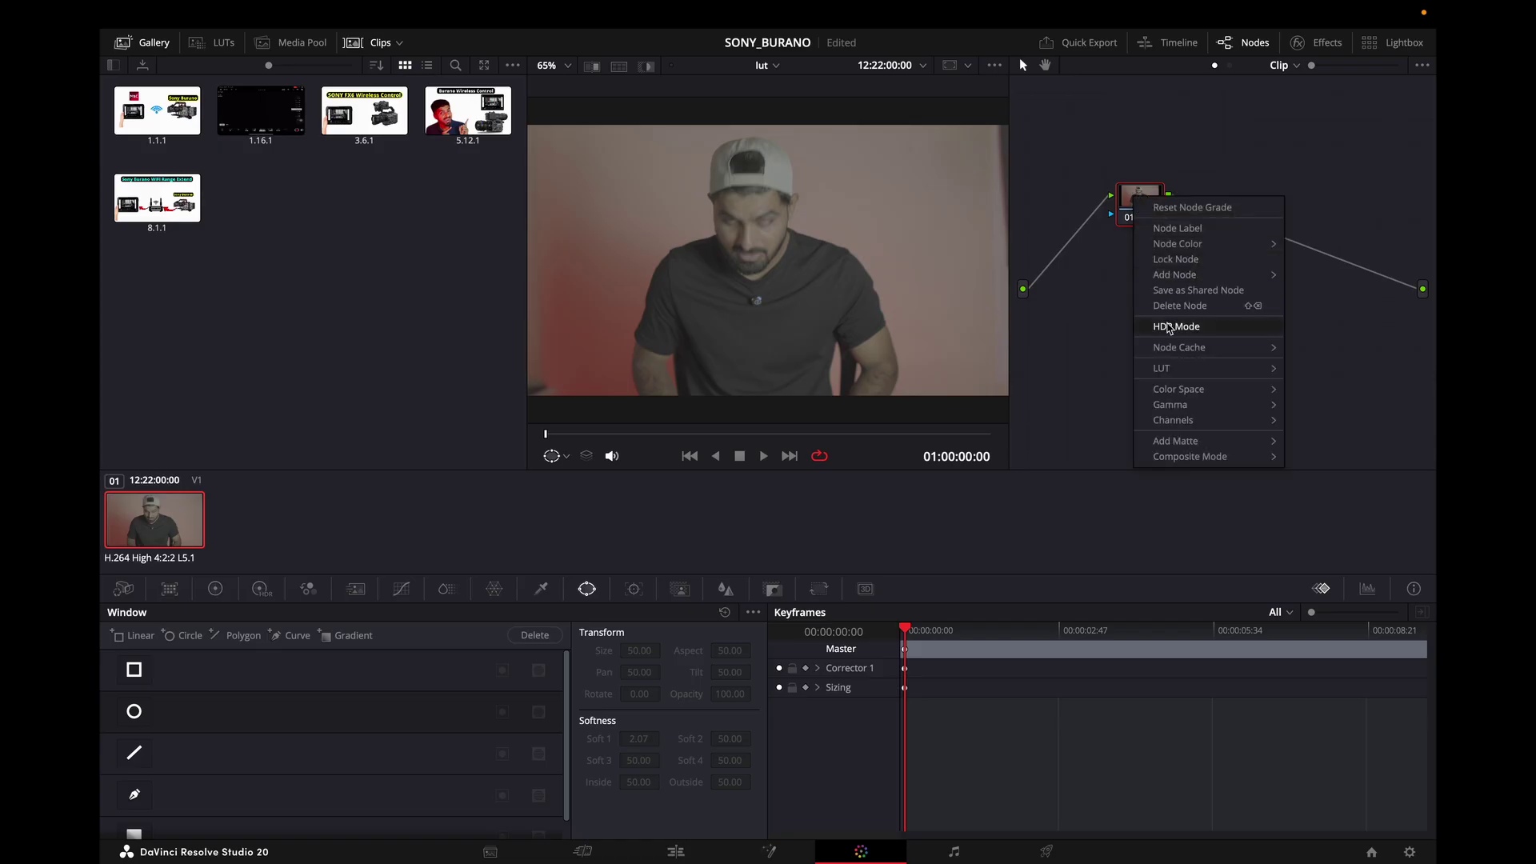
pyautogui.moveTo(1166, 369)
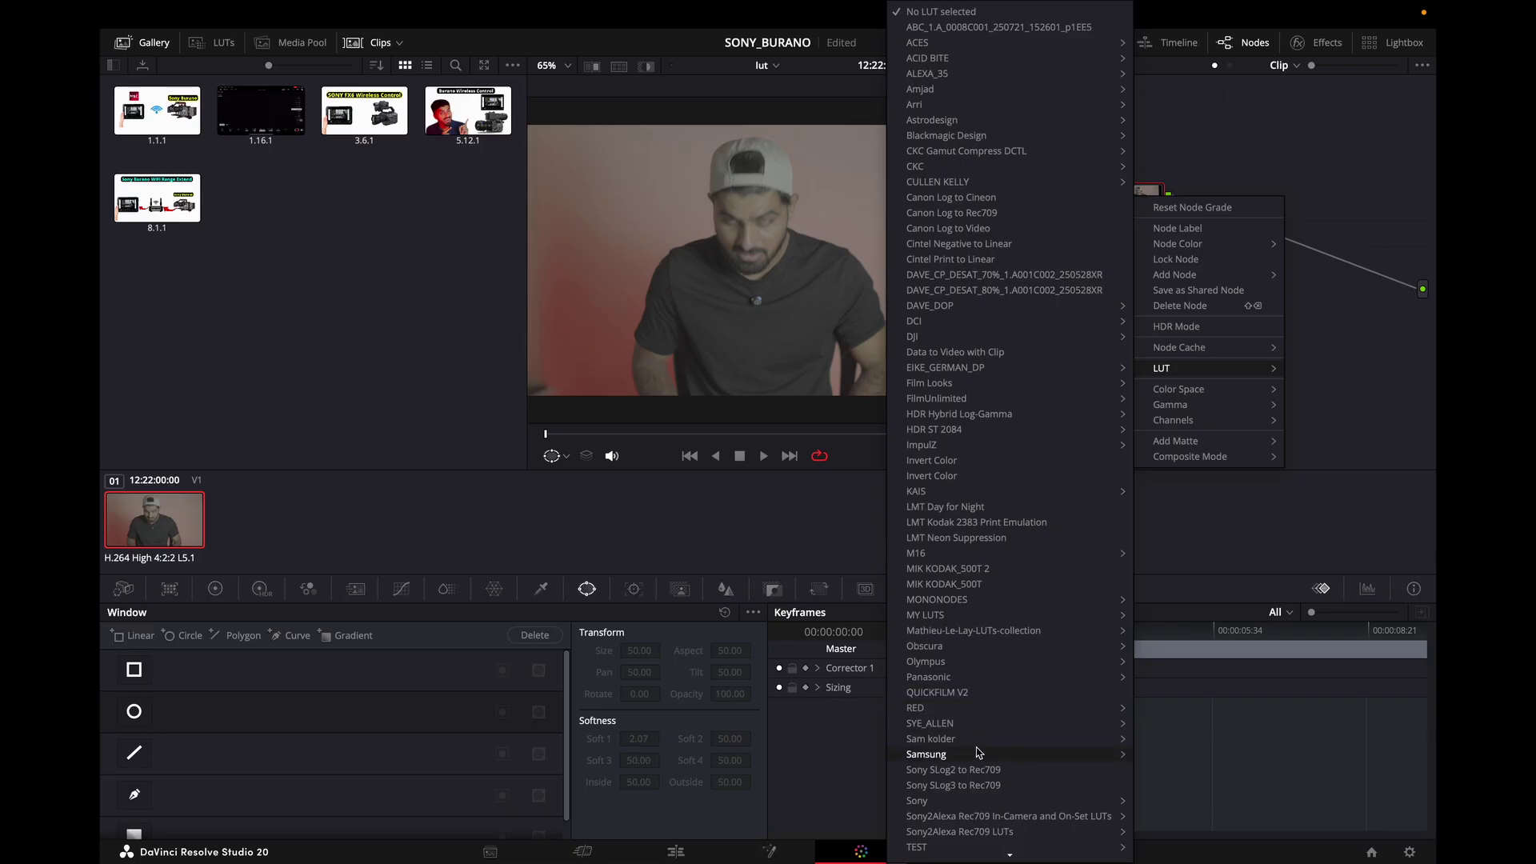
pyautogui.moveTo(926, 853)
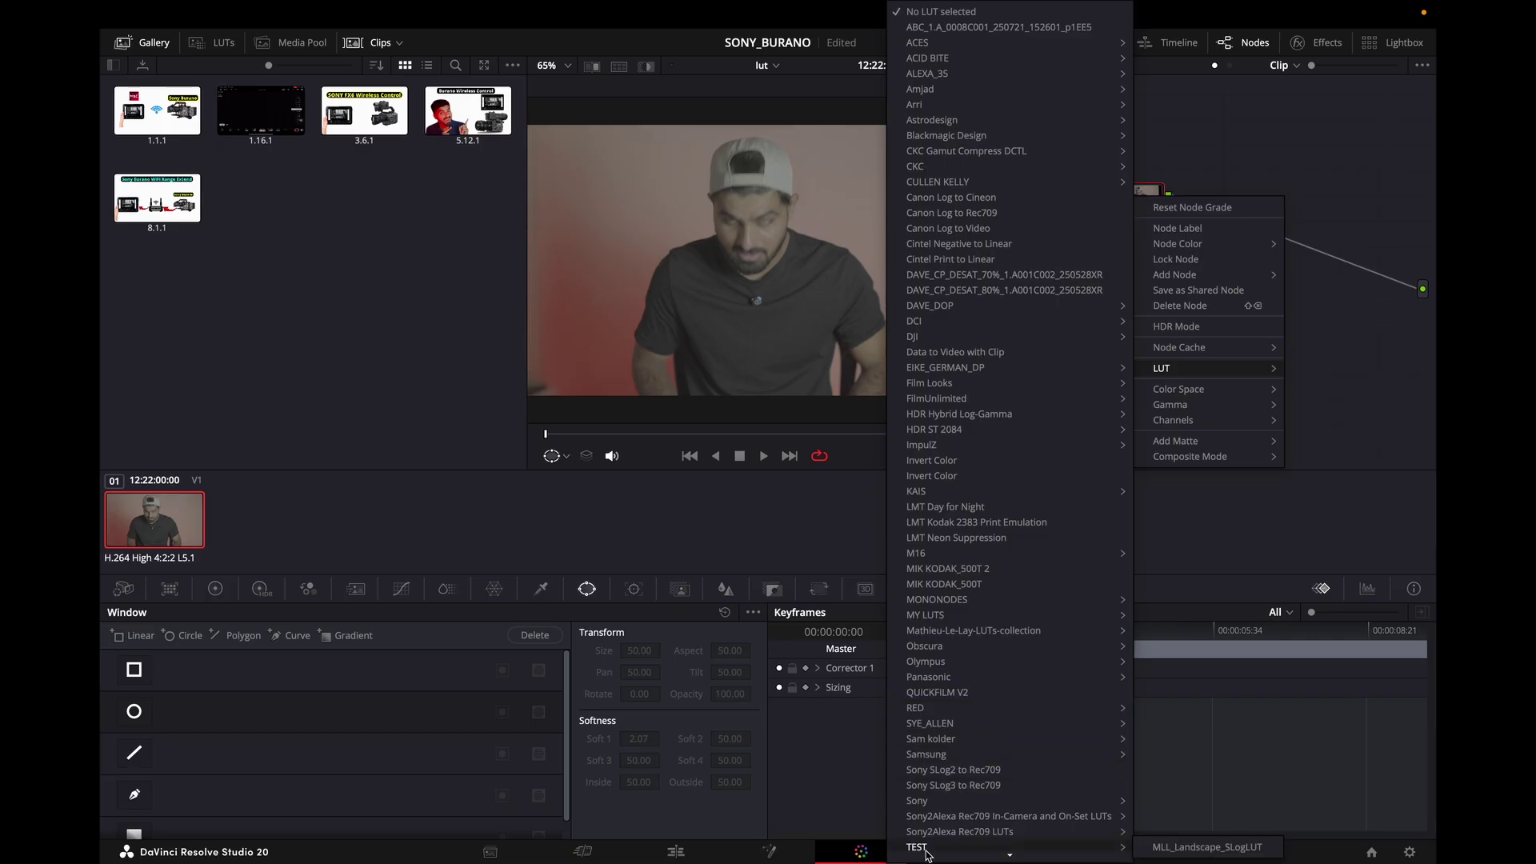
pyautogui.click(1187, 850)
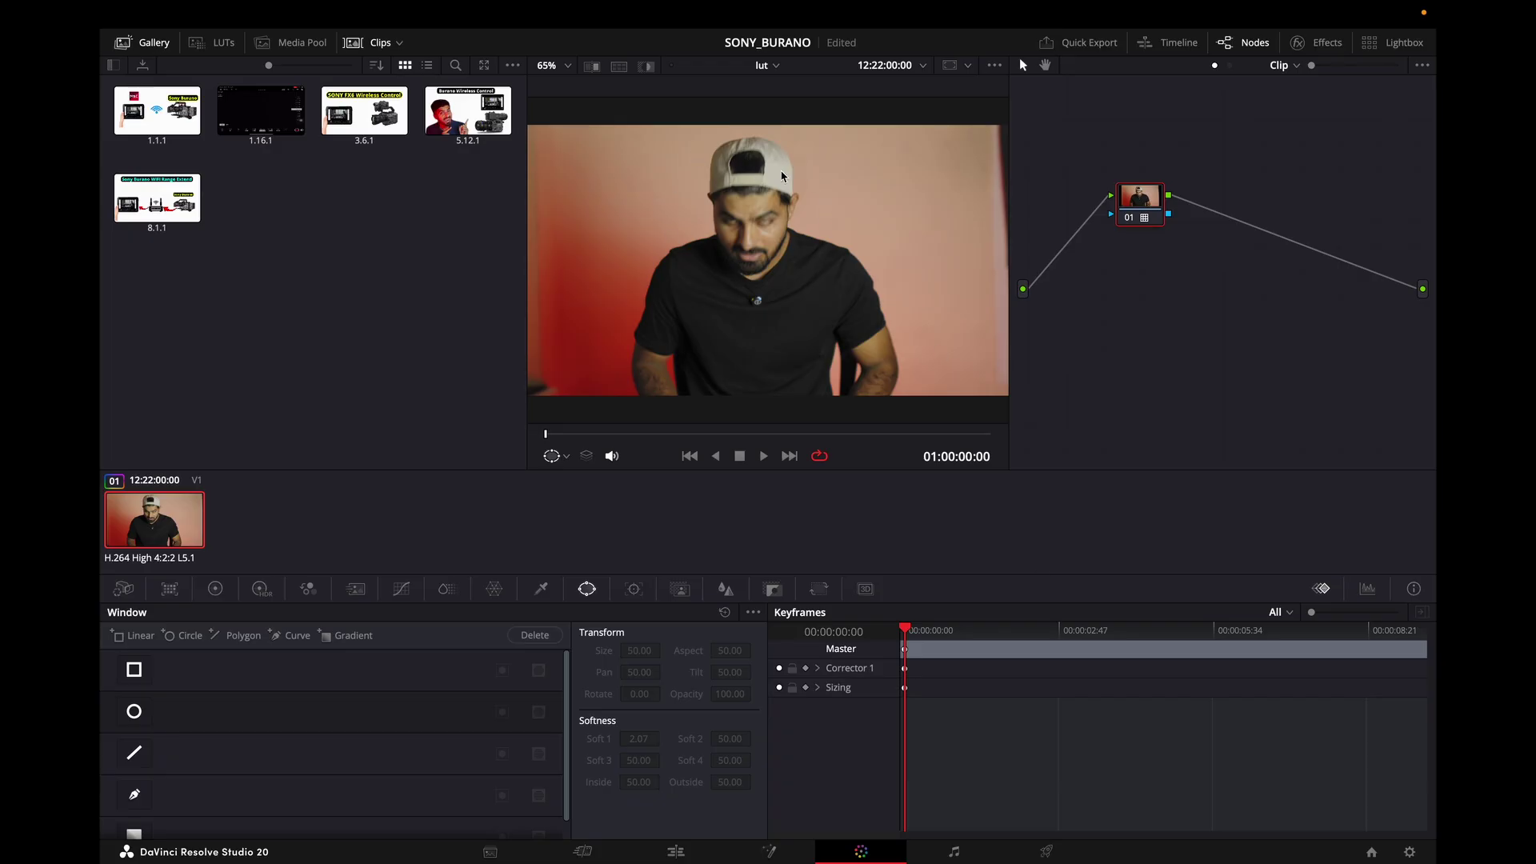
# - Toggle node 01's bypass to compare the graded clip with the original log footage
pyautogui.click(1136, 219)
pyautogui.click(1137, 219)
pyautogui.click(564, 434)
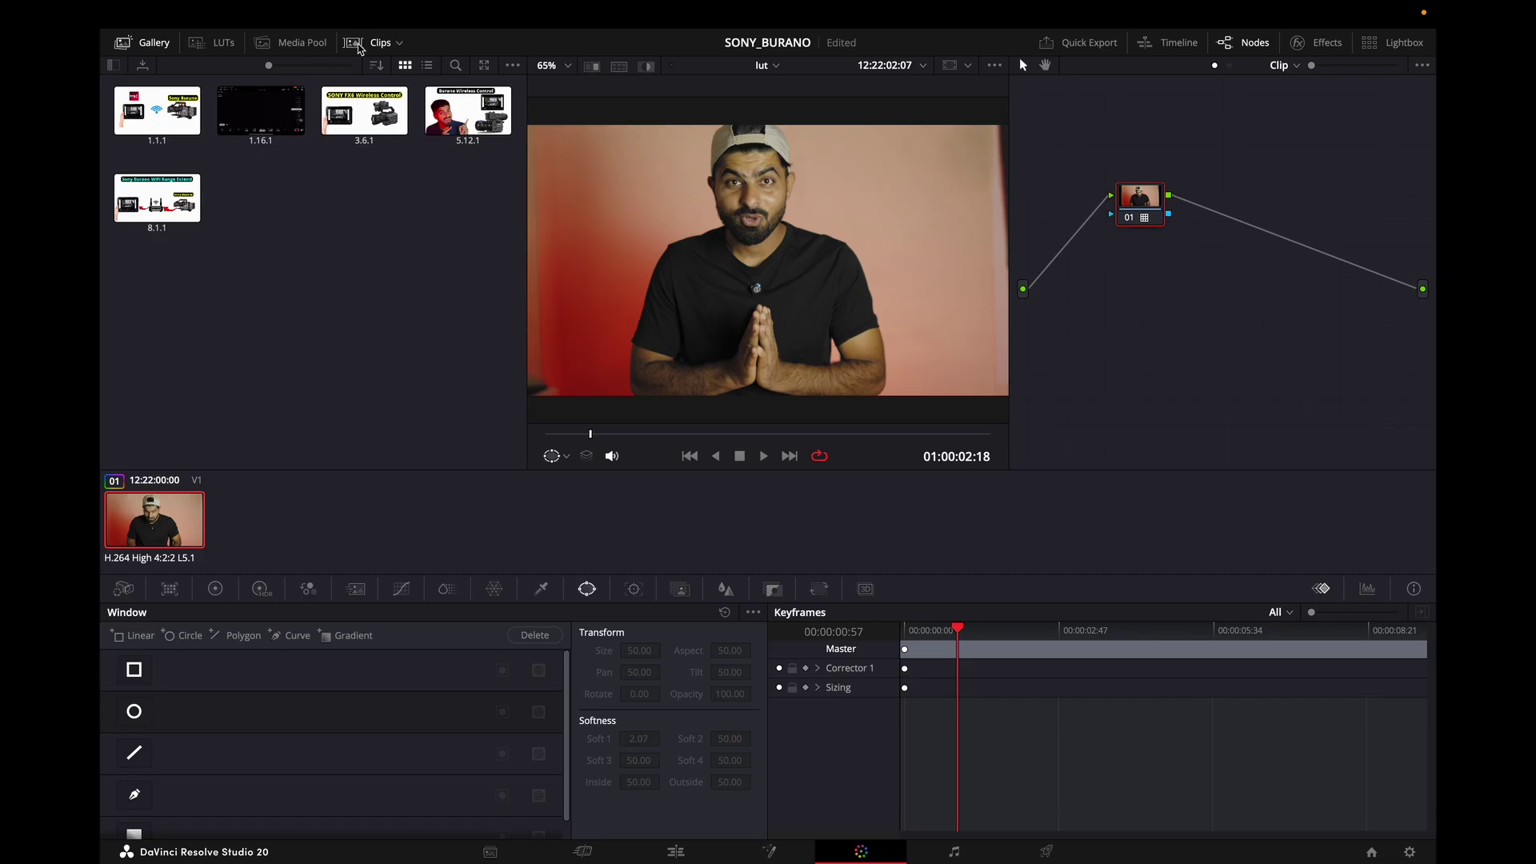
# - Show the Generate LUT submenu from the lut clip's thumbnail in the Clips strip
pyautogui.click(353, 42)
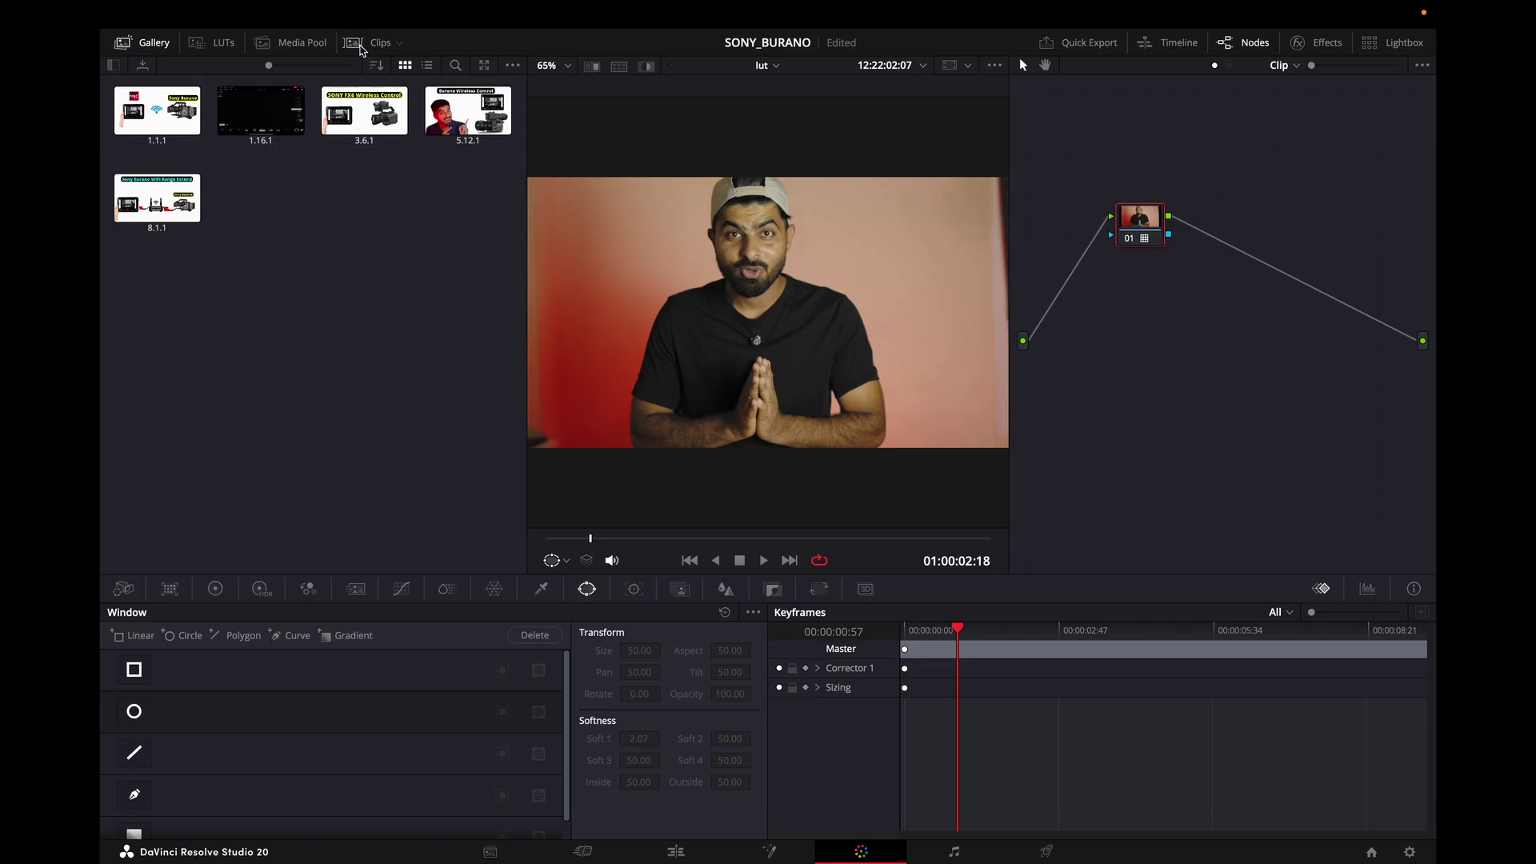
pyautogui.click(355, 44)
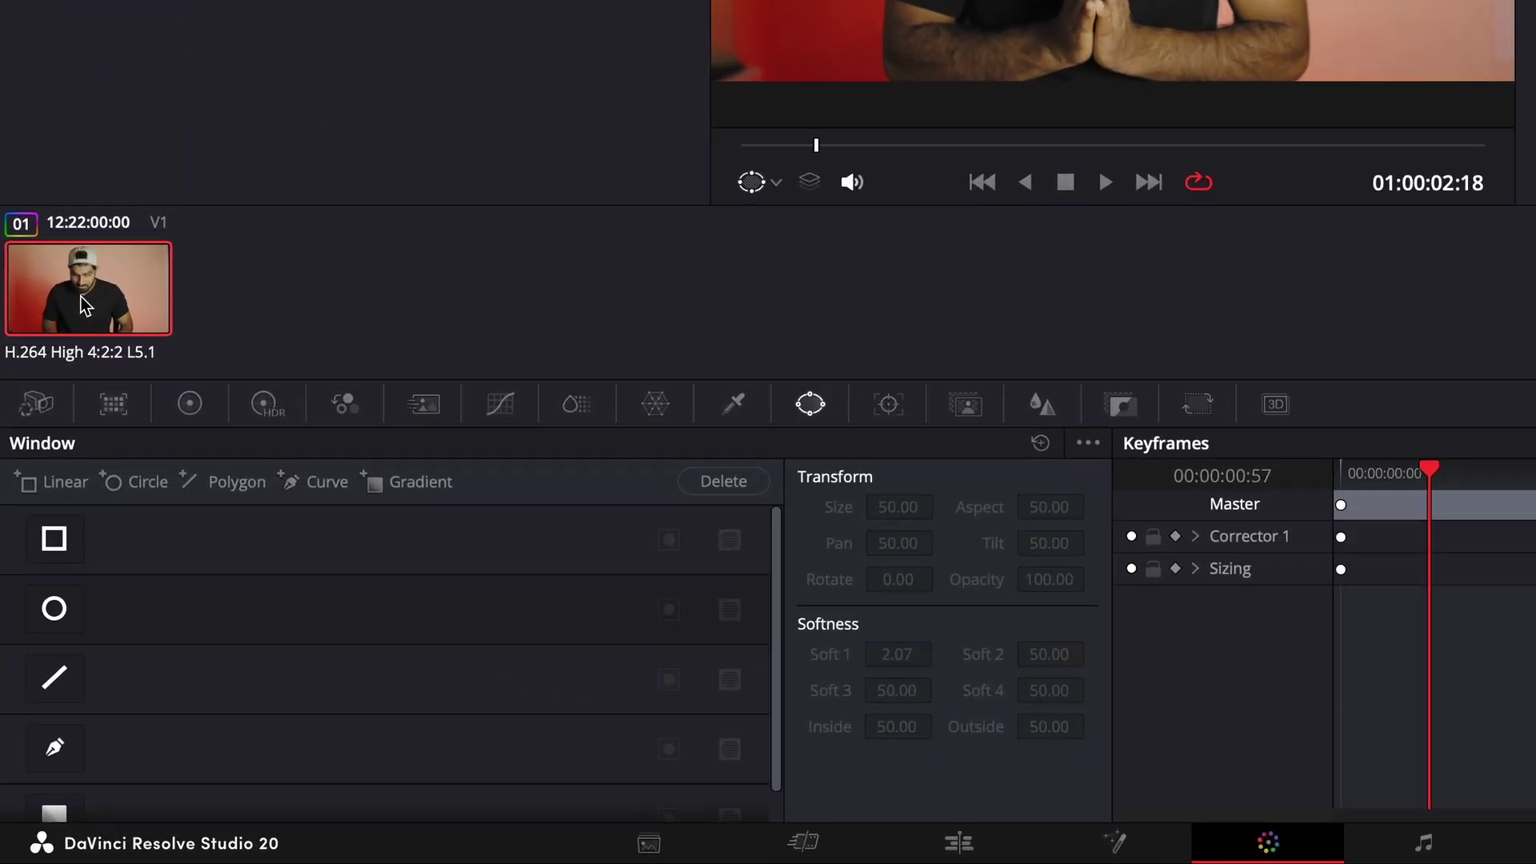
pyautogui.rightClick(152, 530)
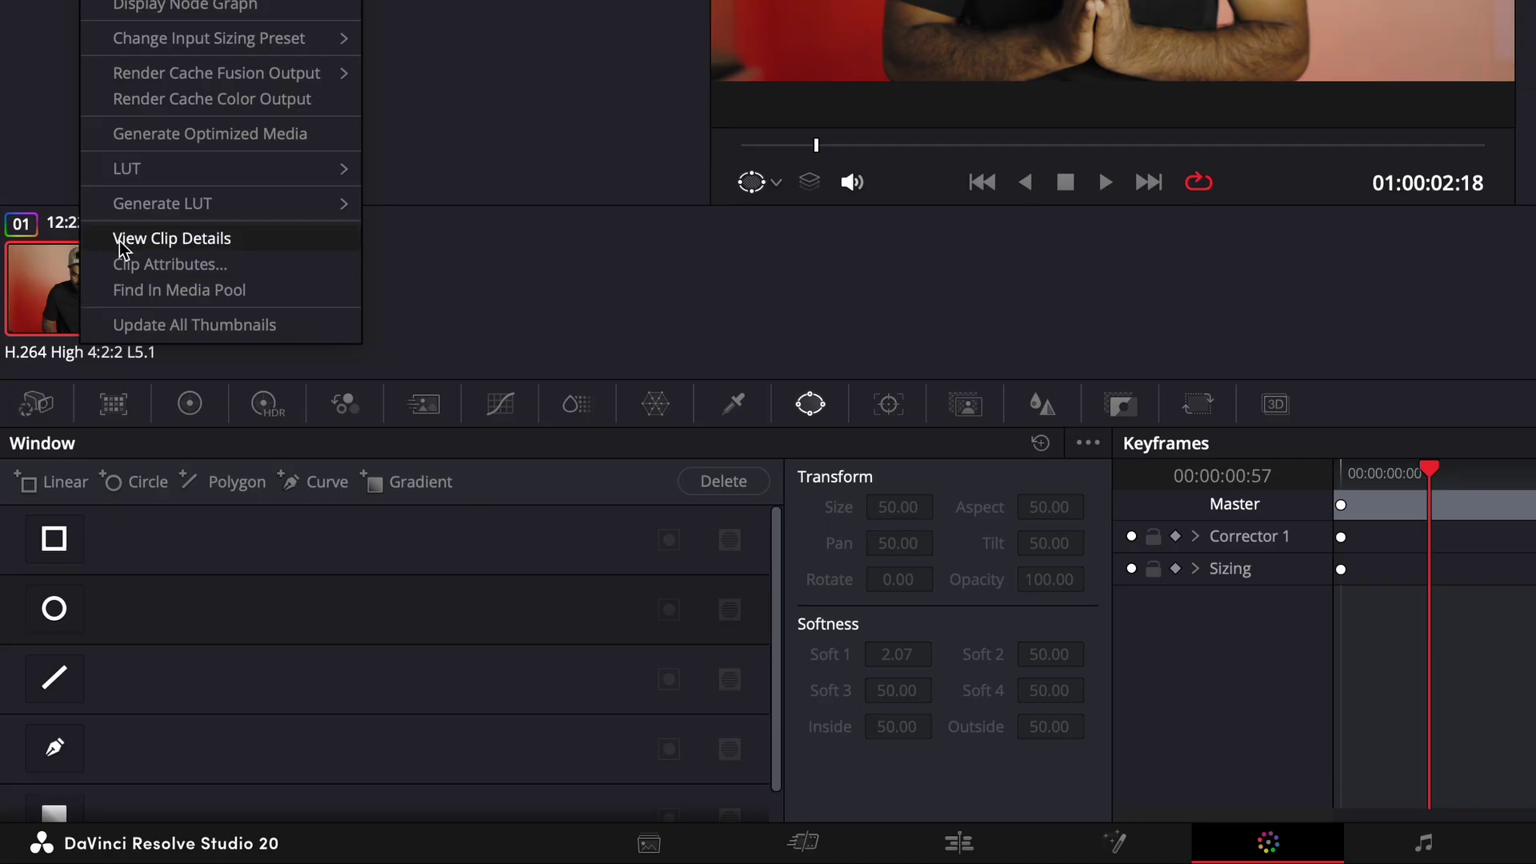
pyautogui.moveTo(175, 209)
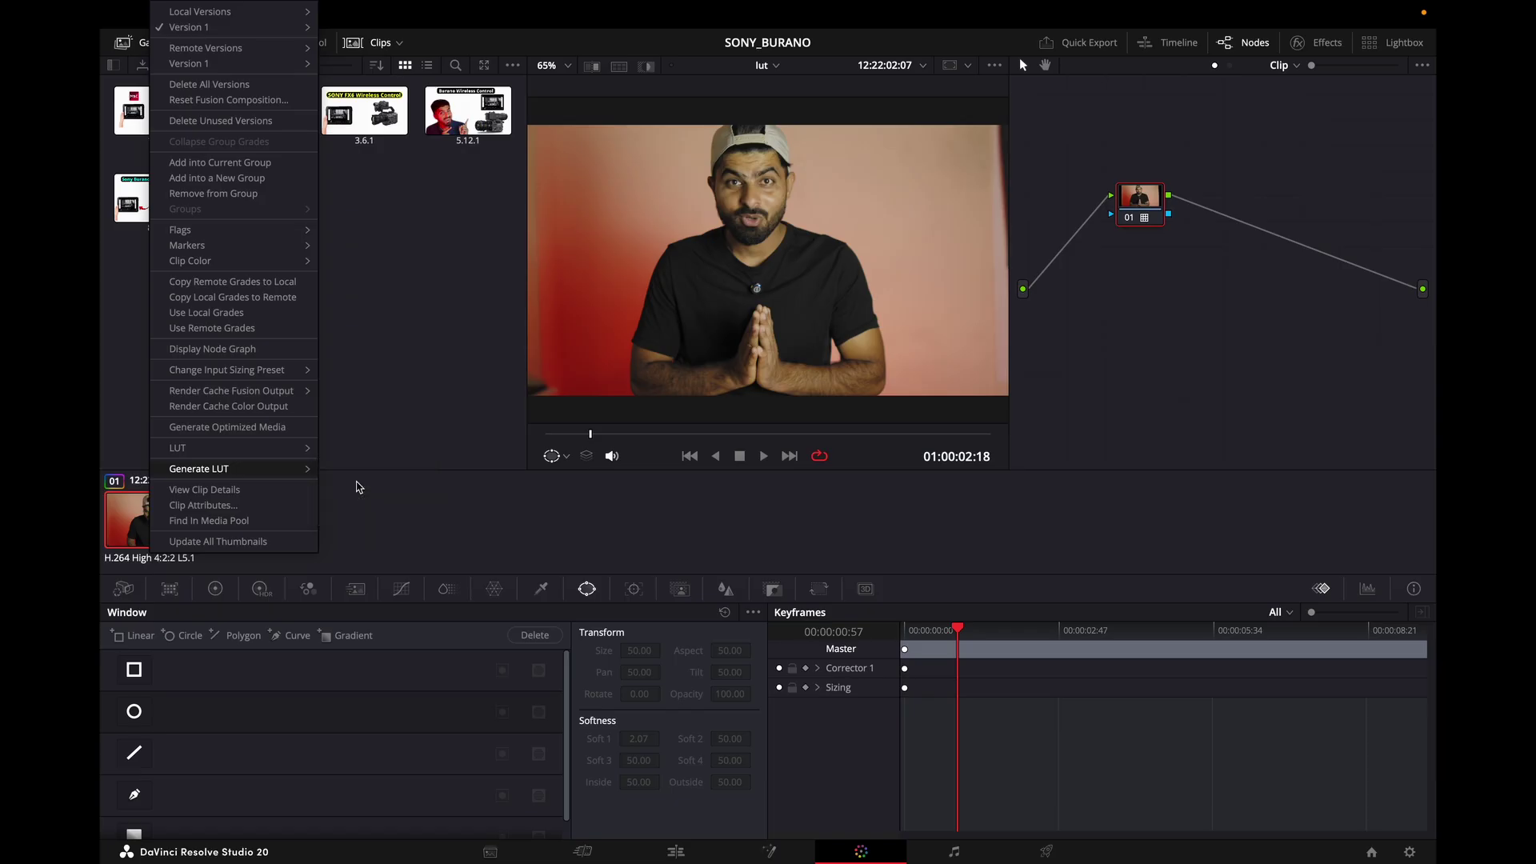
# - Export a 33 Point Cube LUT named '33 SIZE' to the Desktop's 65_lut folder
pyautogui.click(425, 229)
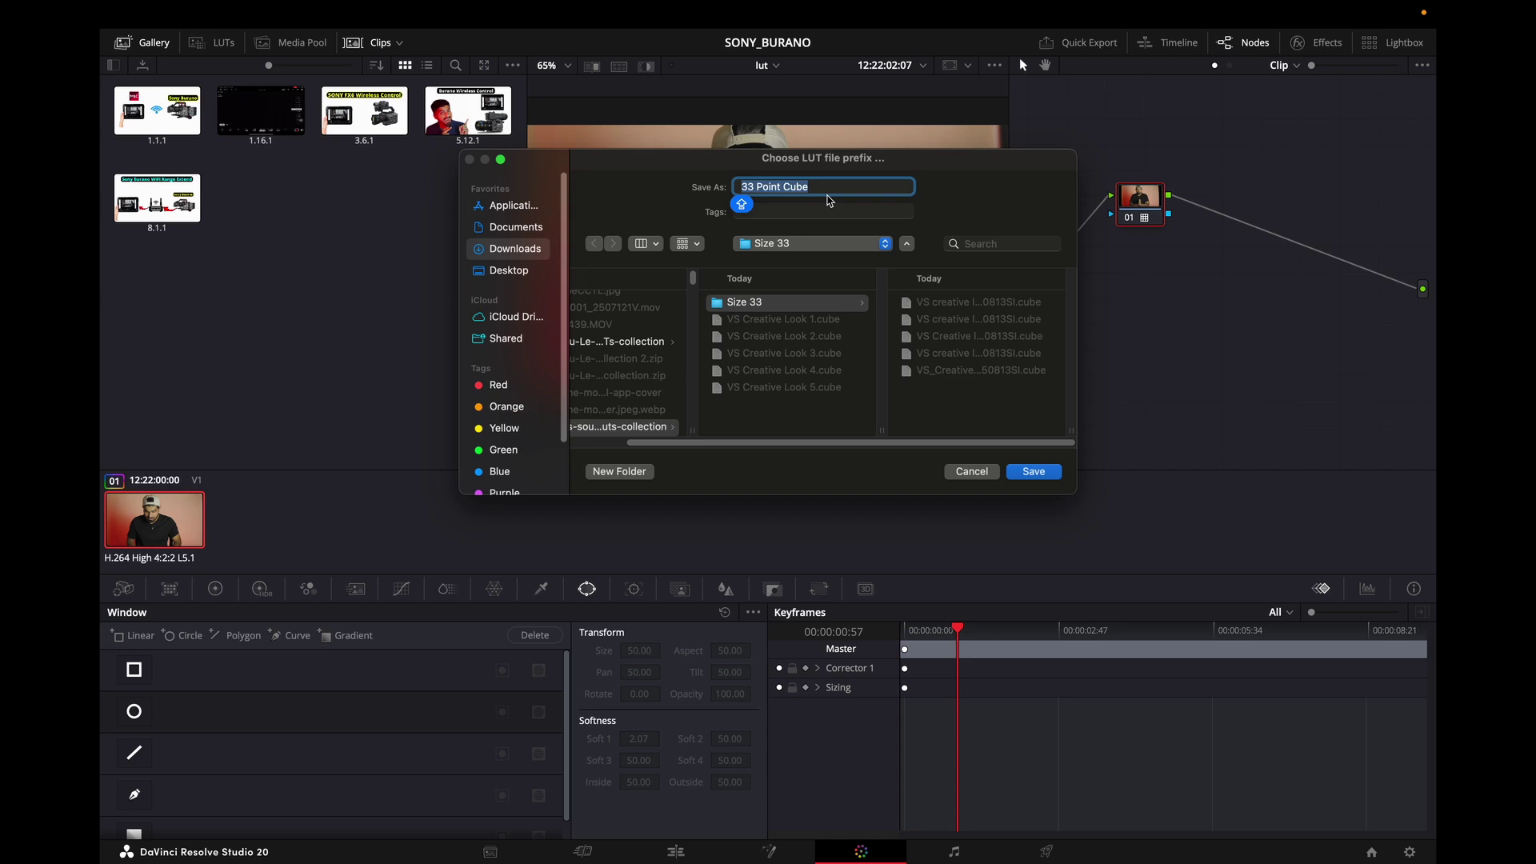
pyautogui.press('BackSpace')
pyautogui.write('33 SIZE')
pyautogui.press('capslock')
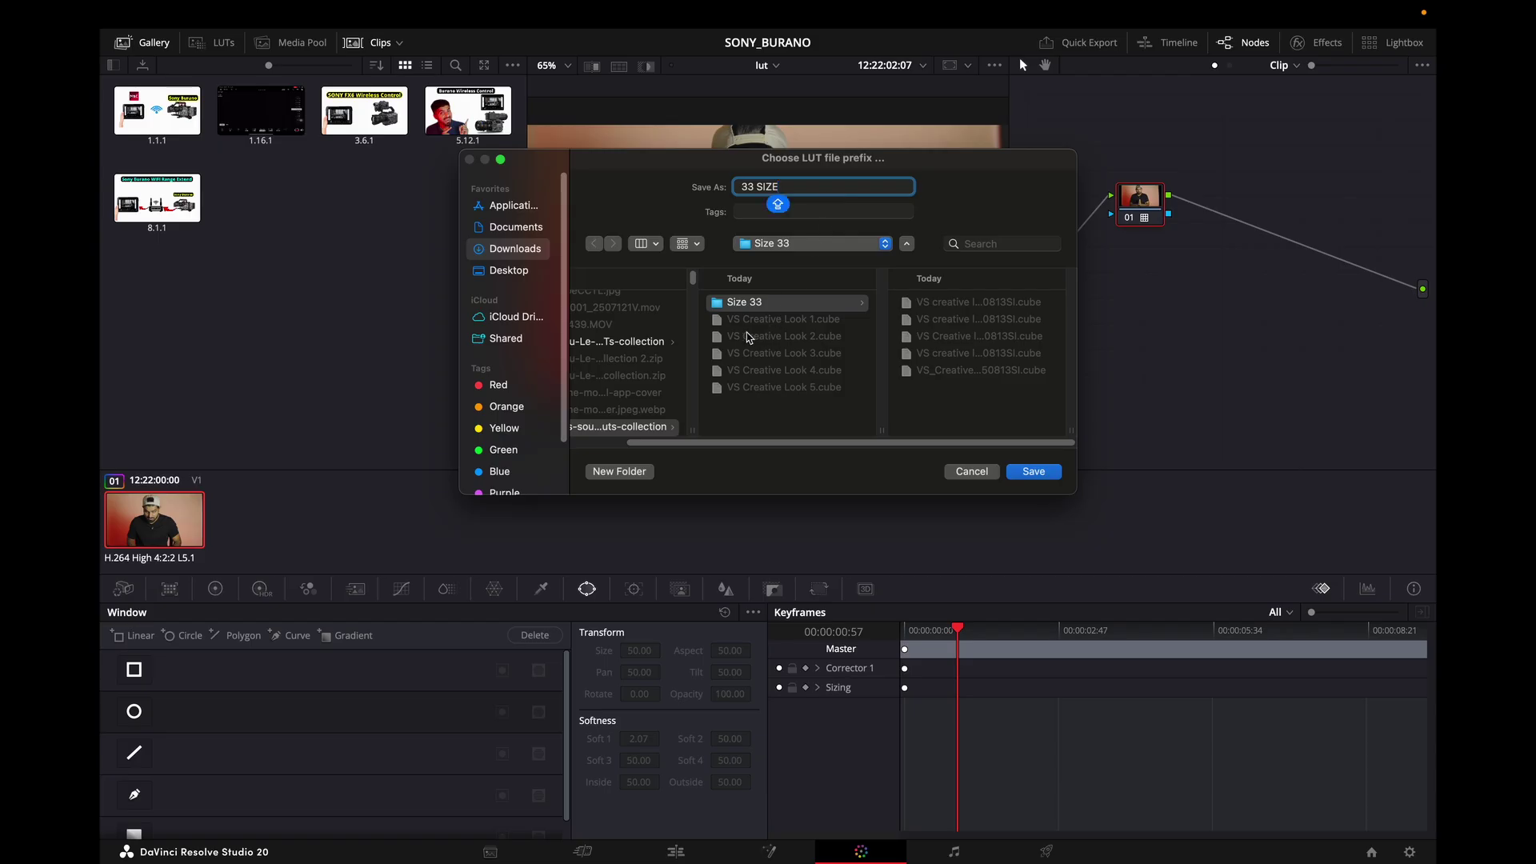
pyautogui.click(512, 271)
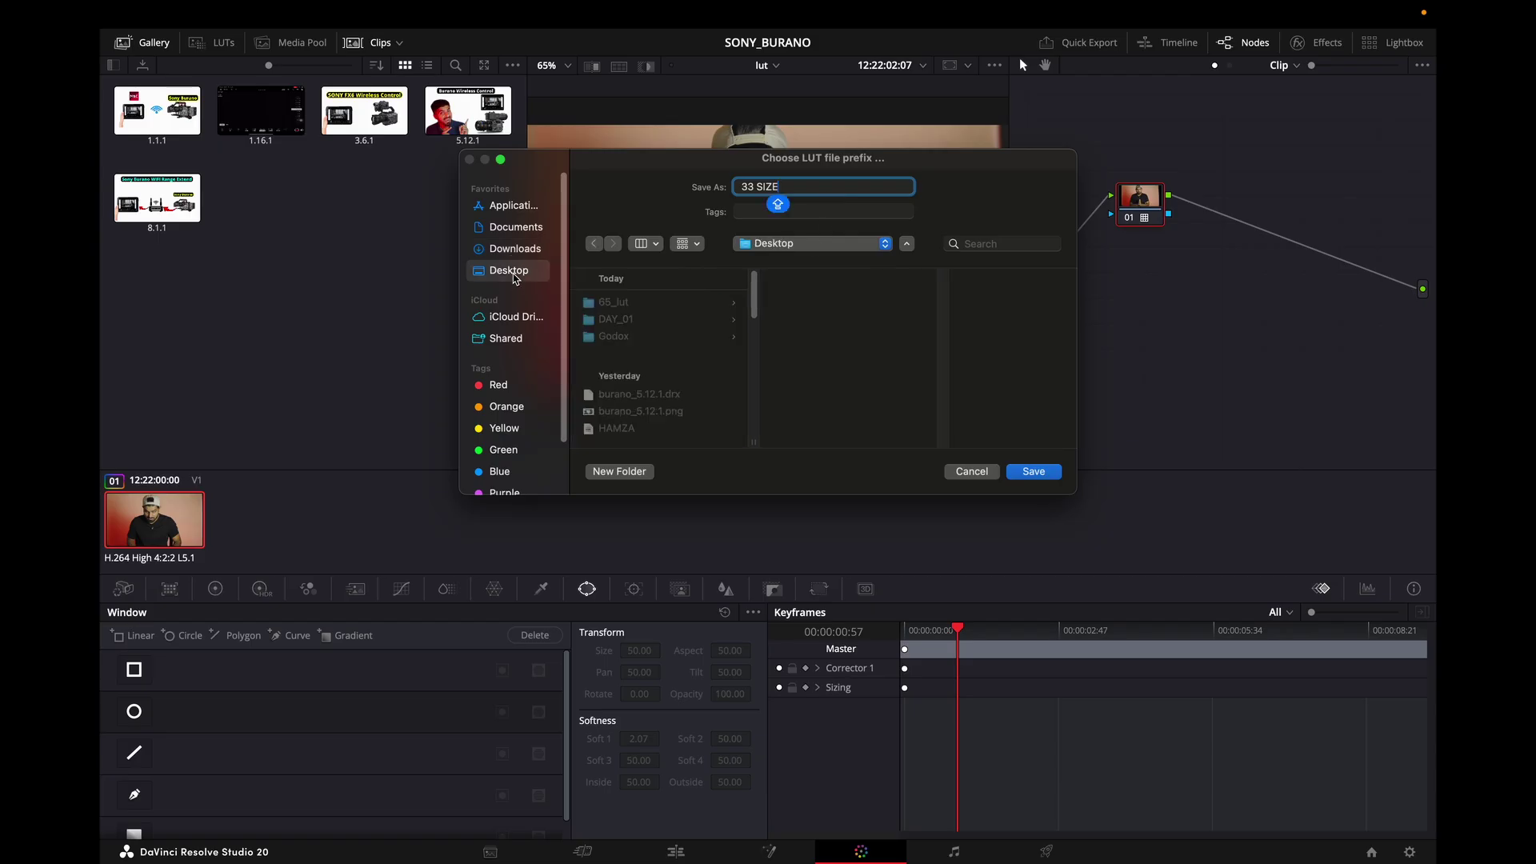
pyautogui.click(637, 303)
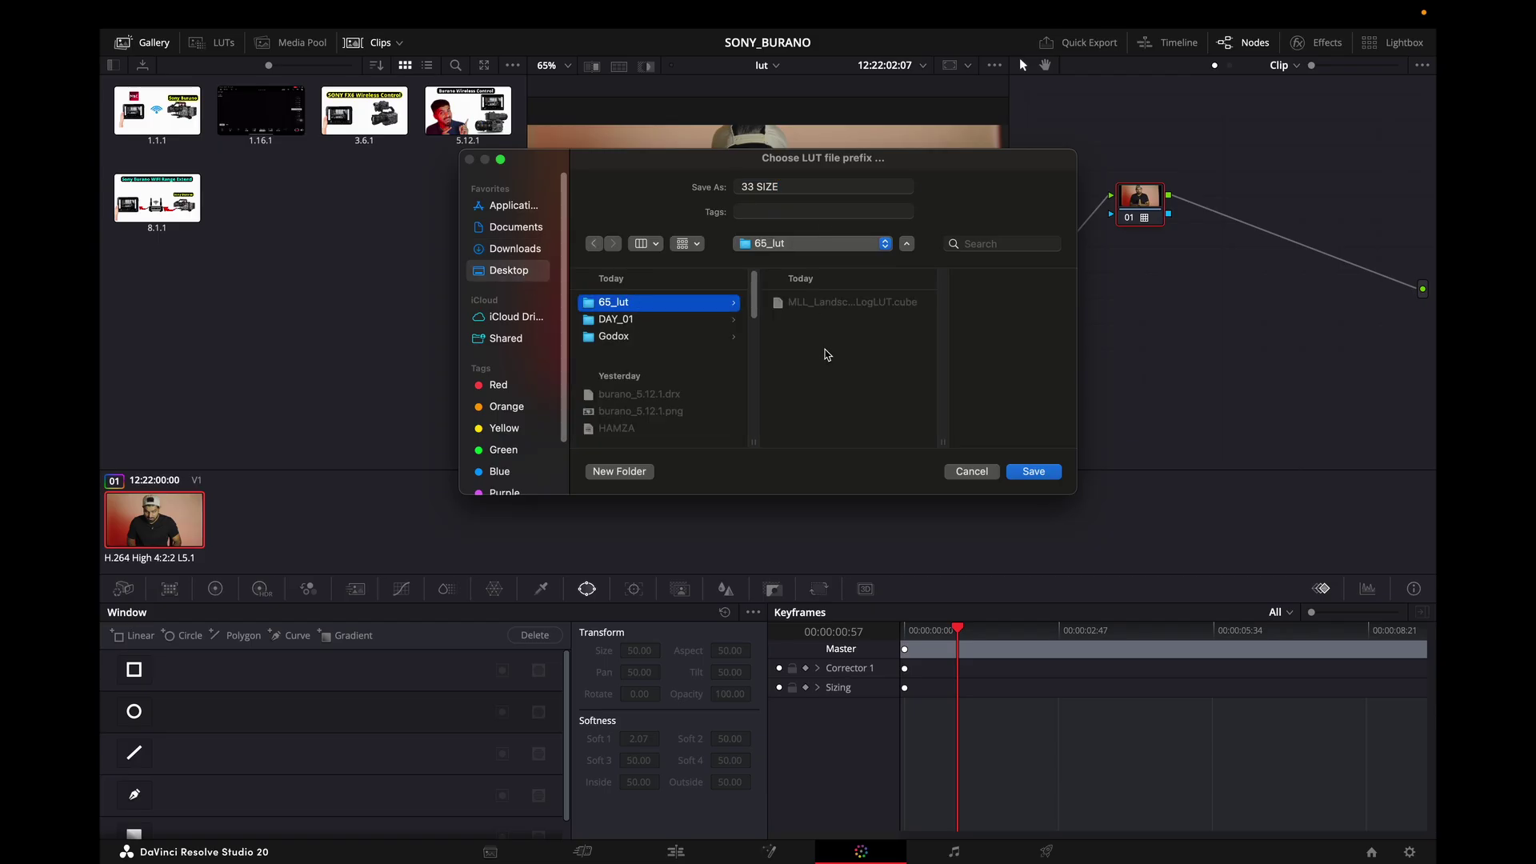